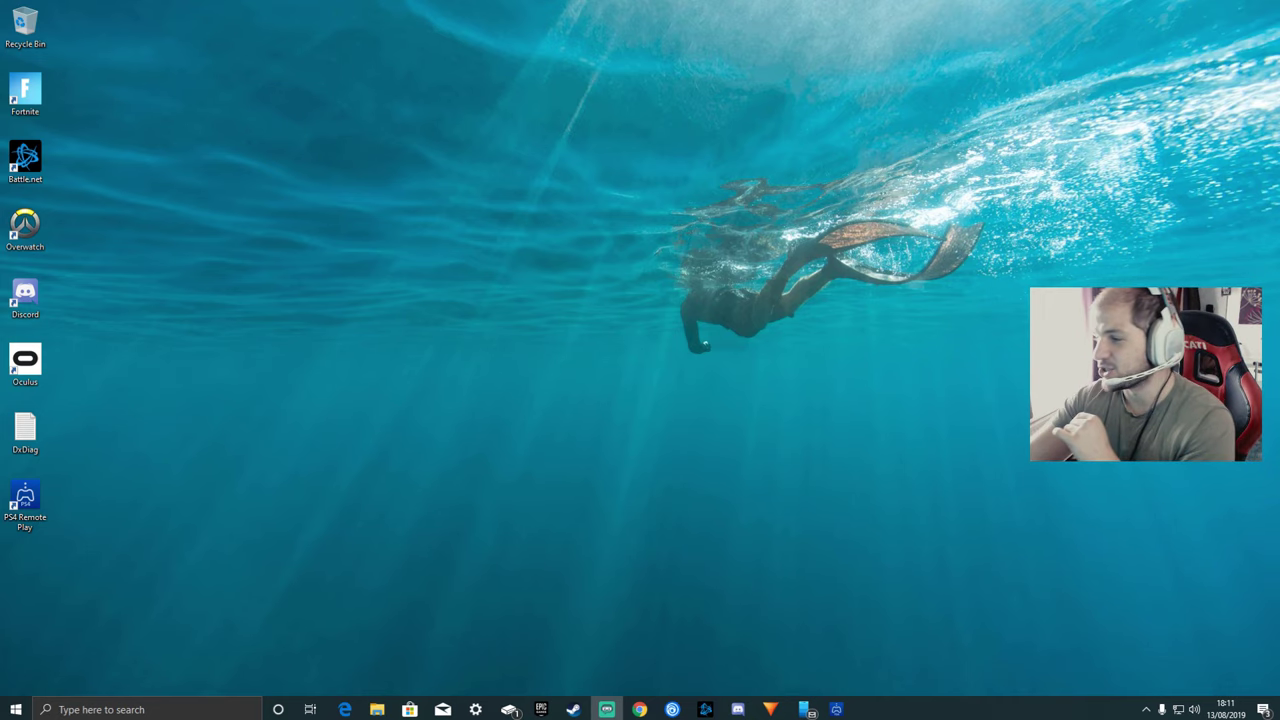
- Open the PlayStation.net PS4 Remote Play page for Windows PC / Mac from the Google results for "ps4 remote play" in Chrome
{"action": "left_click", "coordinate": [639, 709]}
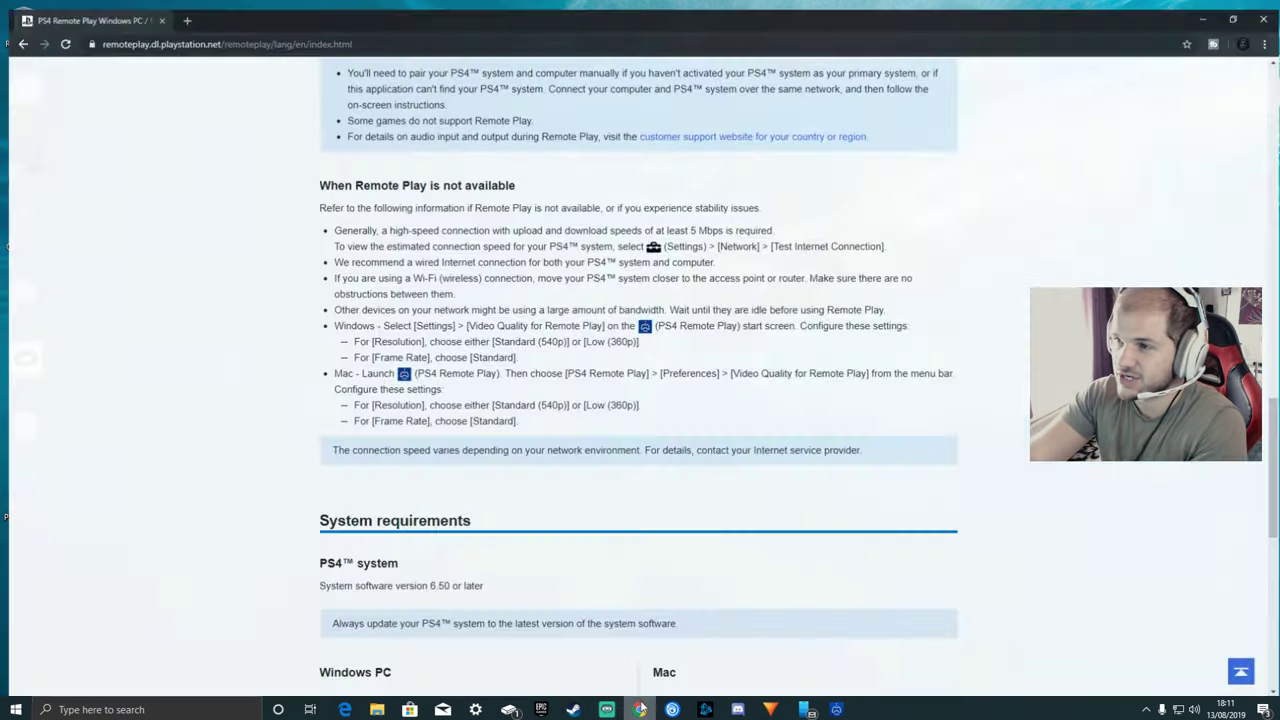
{"action": "scroll", "coordinate": [517, 514], "scroll_direction": "up", "scroll_amount": 5}
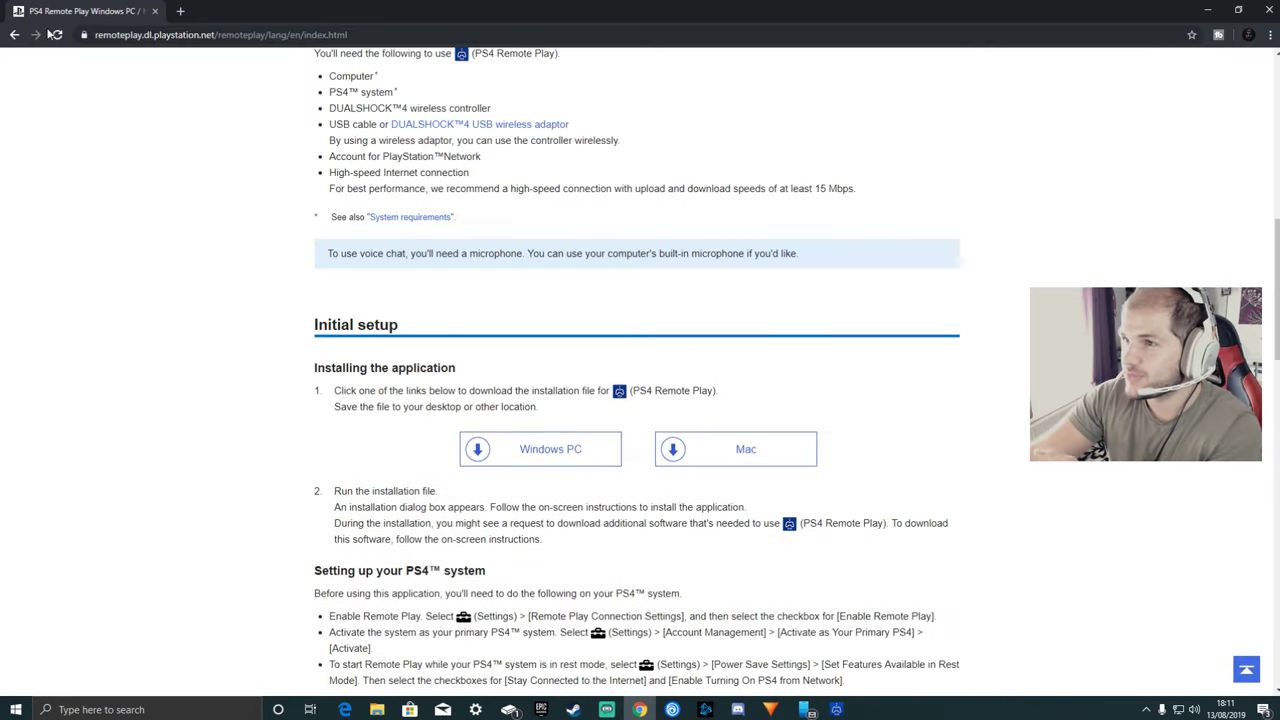
{"action": "left_click", "coordinate": [14, 36]}
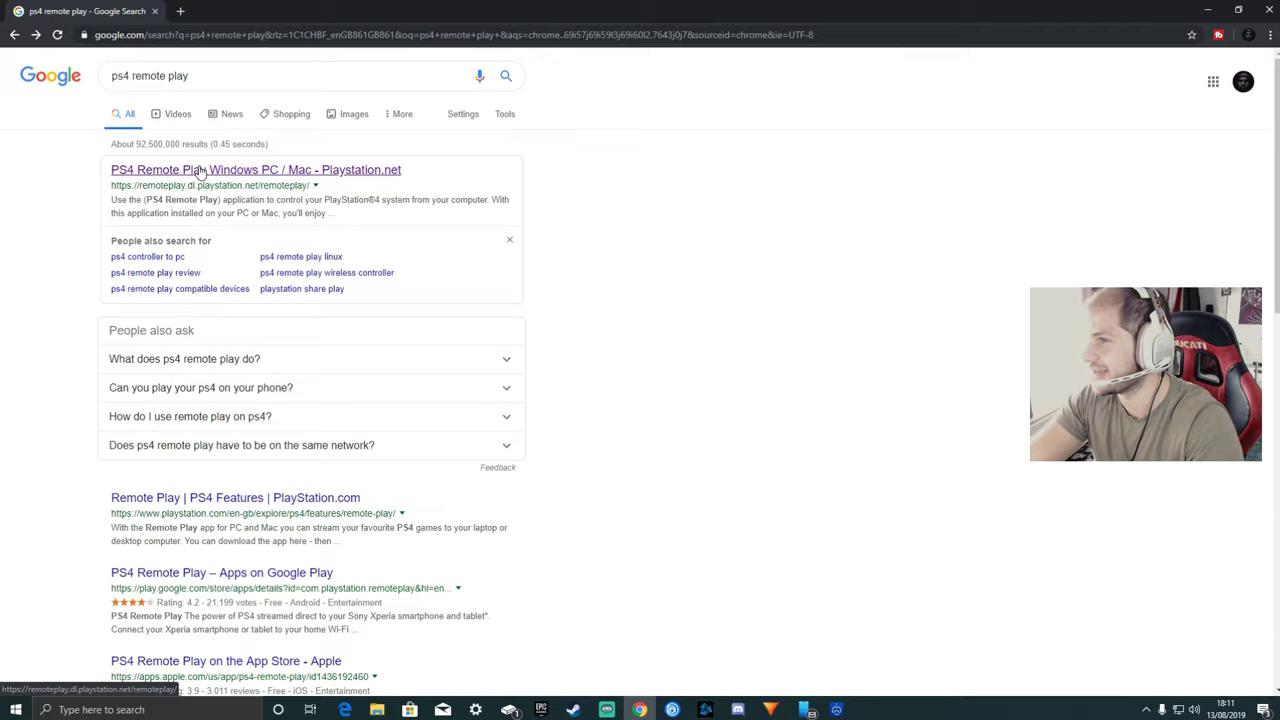
{"action": "left_click", "coordinate": [200, 170]}
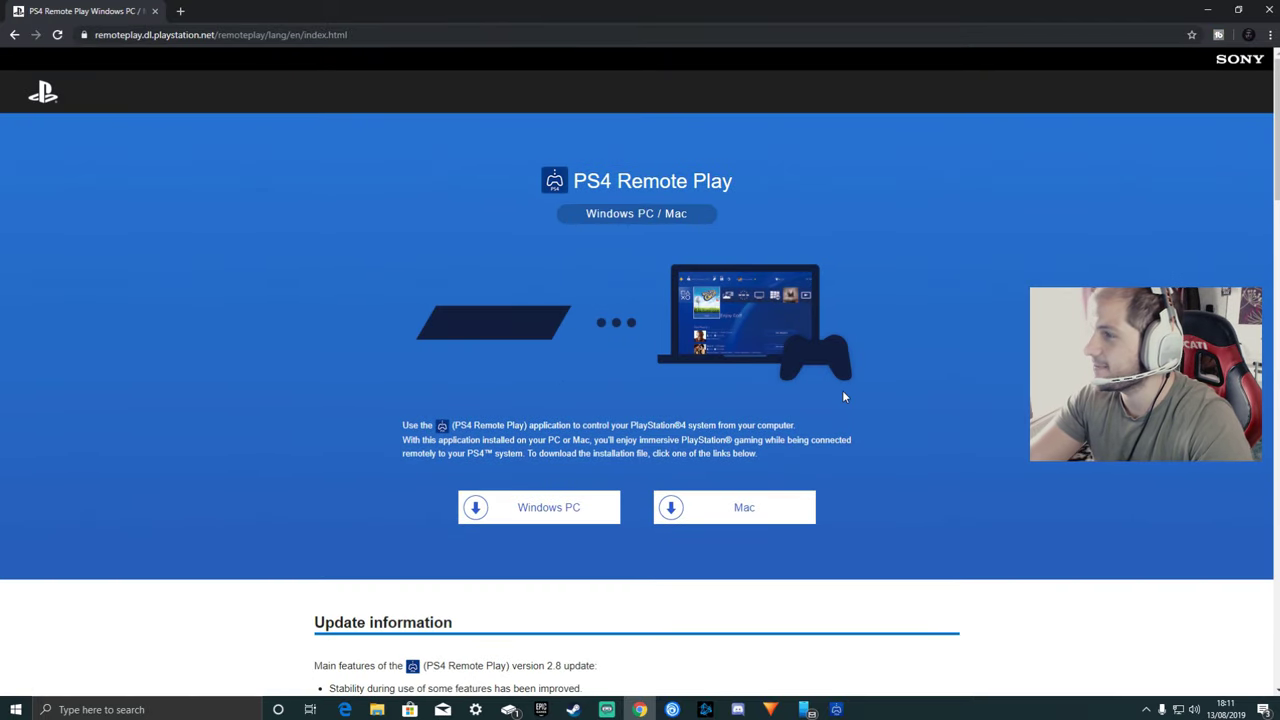
- Read through the update information and the Getting ready requirements on the PS4 Remote Play page
{"action": "scroll", "coordinate": [595, 443], "scroll_direction": "down", "scroll_amount": 2}
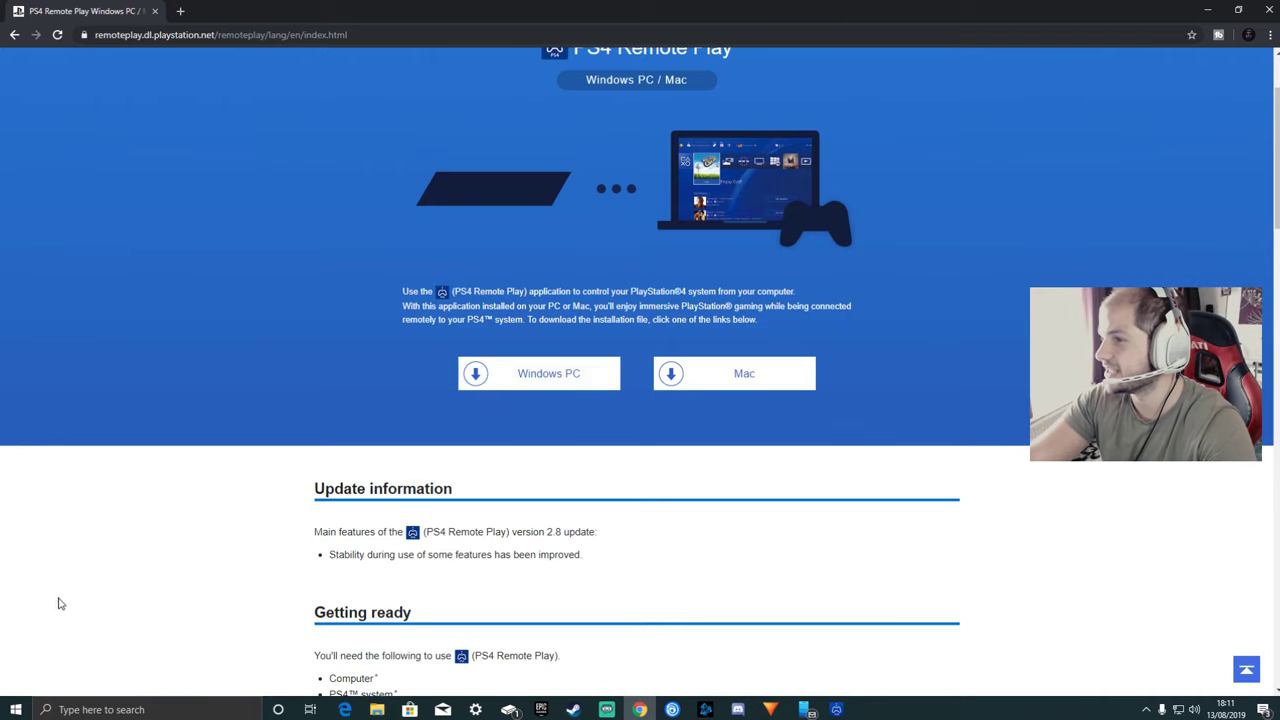
{"action": "scroll", "coordinate": [58, 603], "scroll_direction": "down", "scroll_amount": 2}
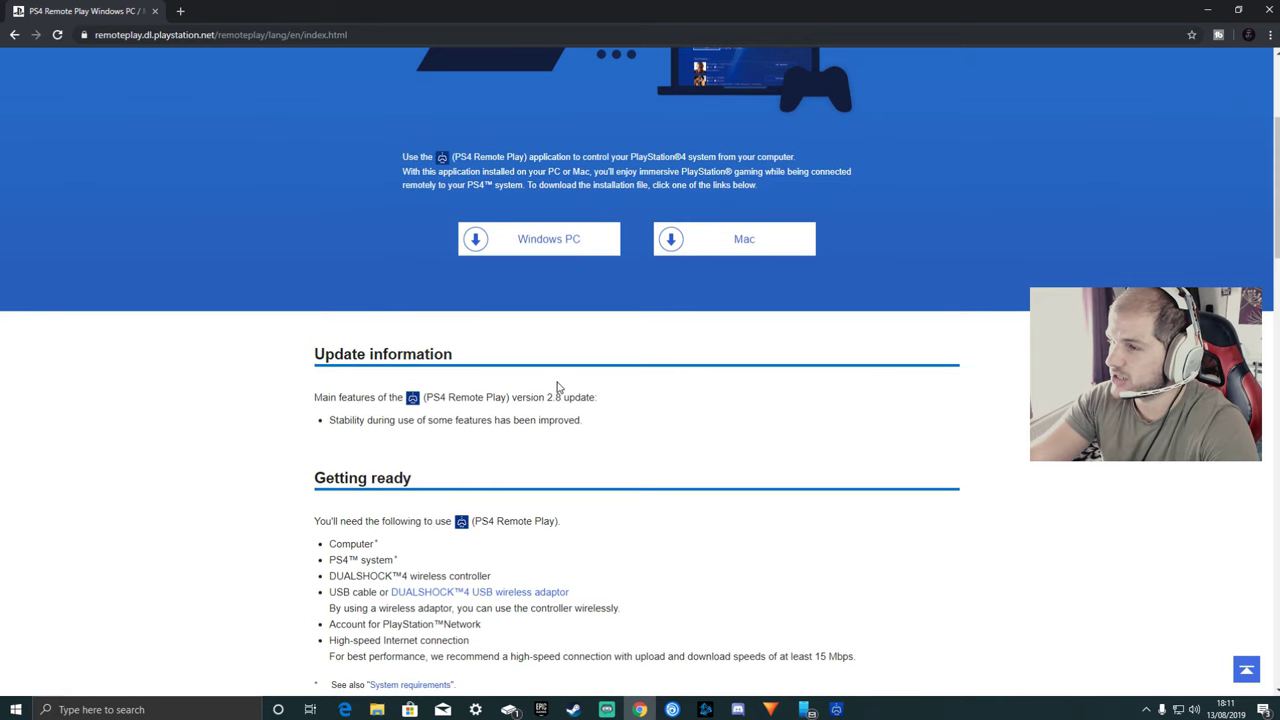
{"action": "scroll", "coordinate": [594, 346], "scroll_direction": "down", "scroll_amount": 1}
{"action": "scroll", "coordinate": [450, 391], "scroll_direction": "down", "scroll_amount": 1}
{"action": "scroll", "coordinate": [531, 393], "scroll_direction": "down", "scroll_amount": 1}
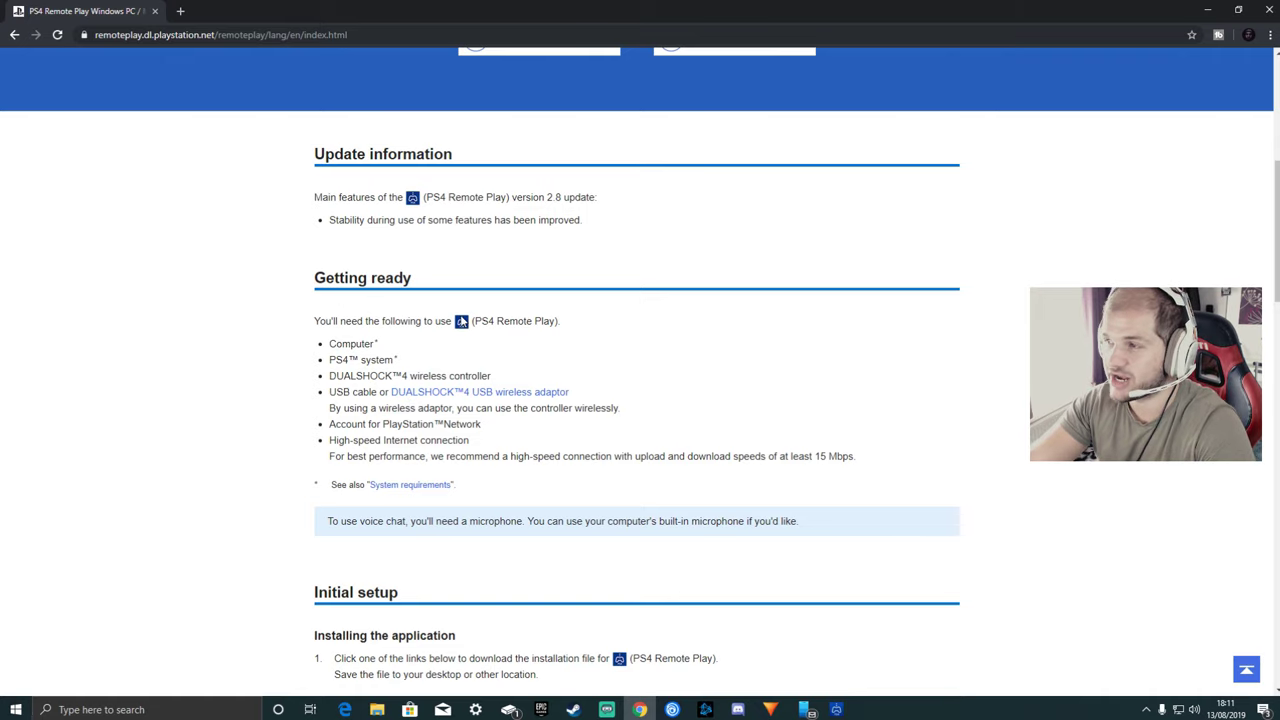
{"action": "scroll", "coordinate": [461, 321], "scroll_direction": "down", "scroll_amount": 2}
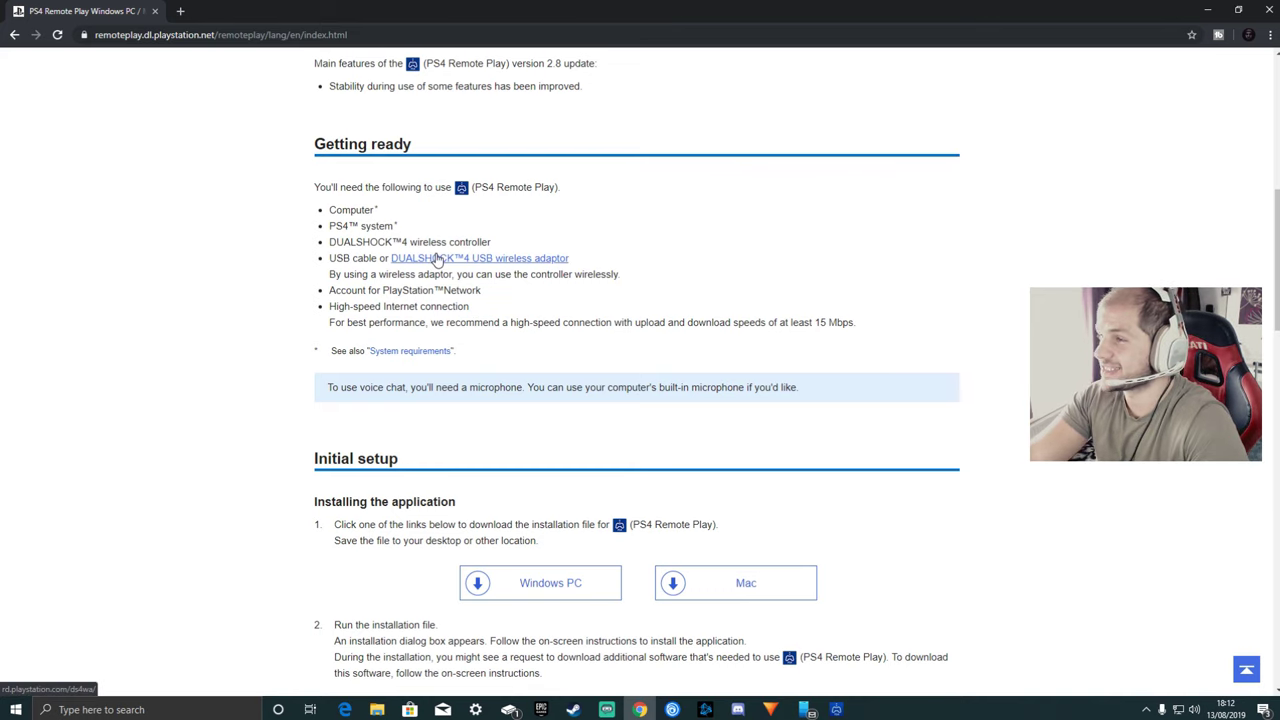
{"action": "scroll", "coordinate": [448, 266], "scroll_direction": "down", "scroll_amount": 1}
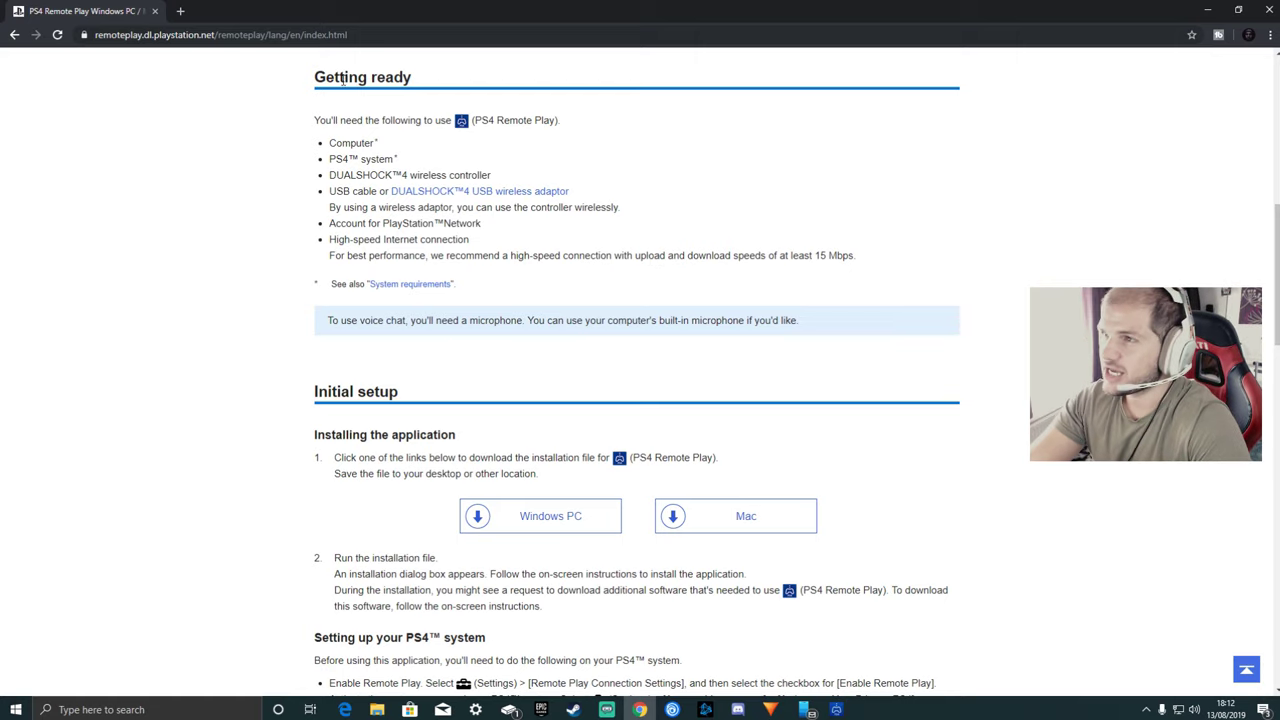
- Search for "speed test" in a new tab, run the Speedtest by Ookla connection test, and close that tab
{"action": "left_click", "coordinate": [181, 12]}
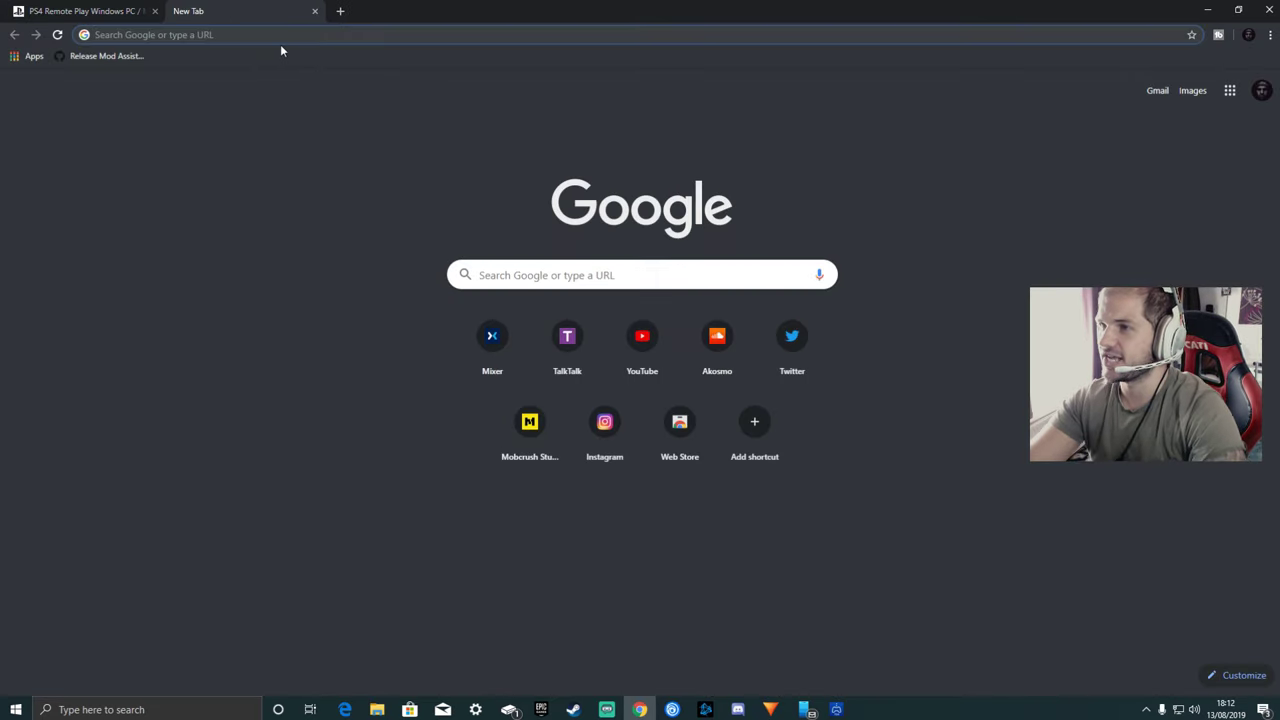
{"action": "type", "text": "spee"}
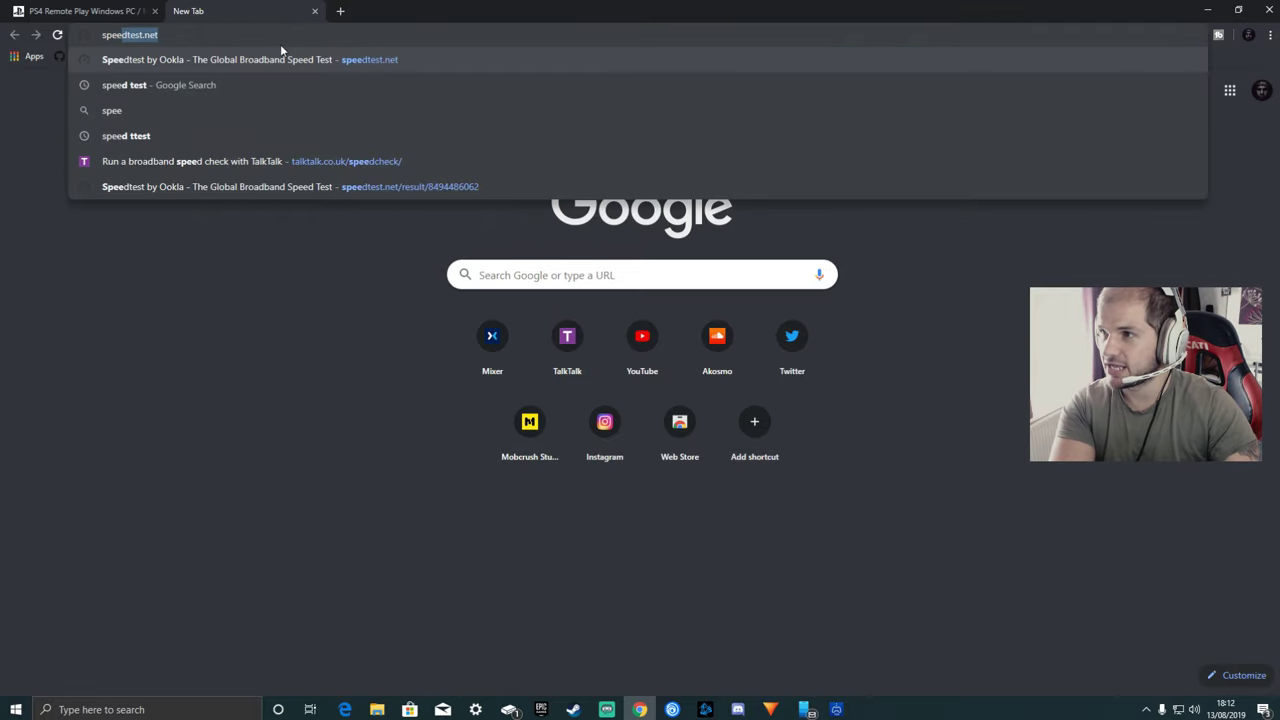
{"action": "key", "text": "Down"}
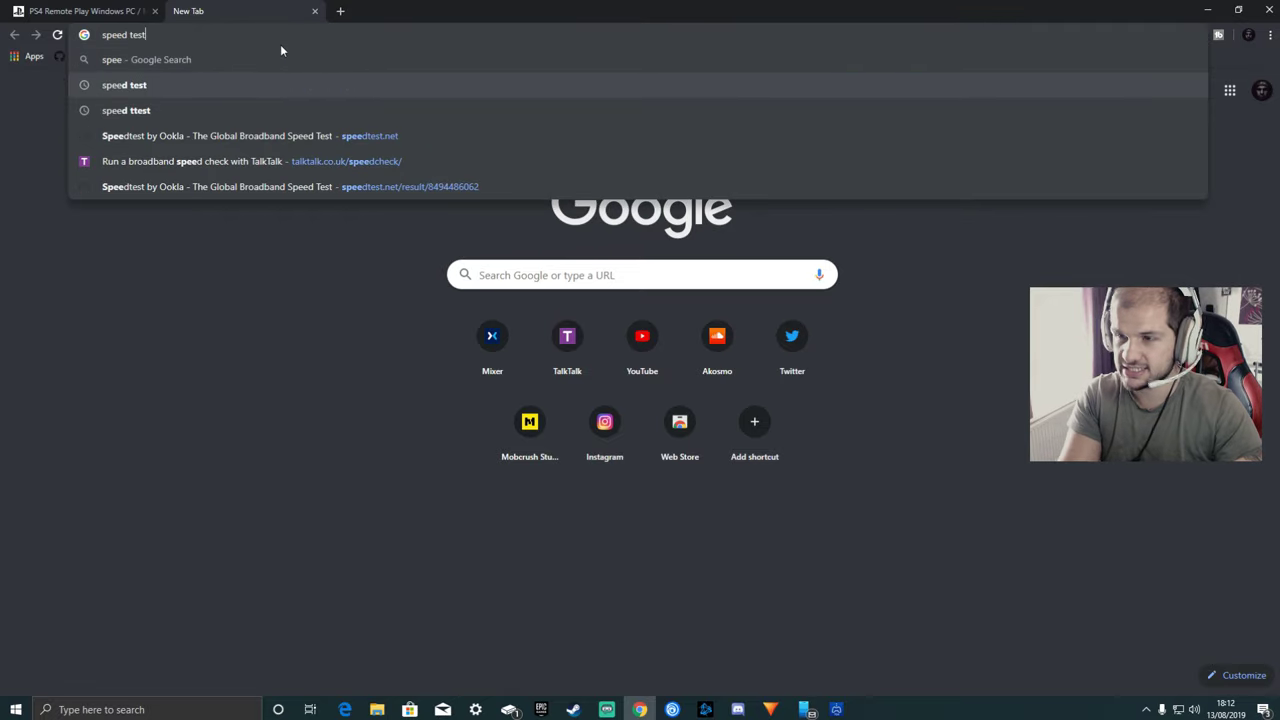
{"action": "key", "text": "Return"}
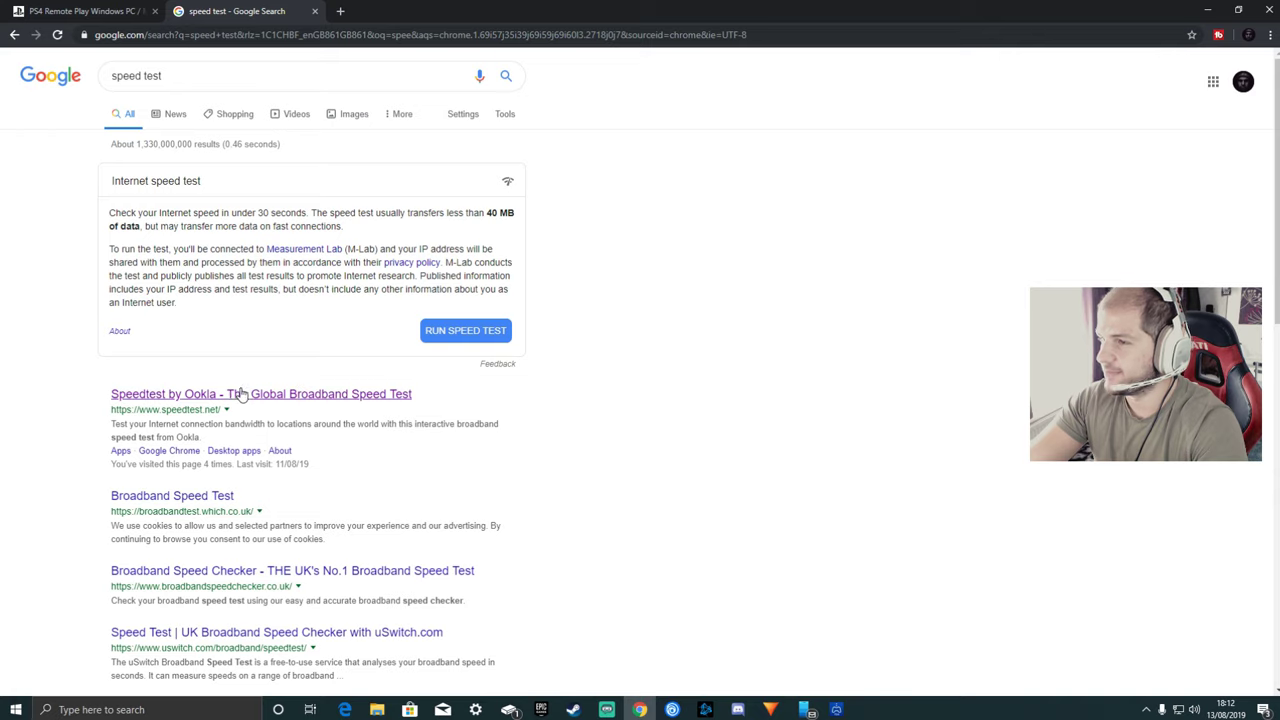
{"action": "left_click", "coordinate": [268, 390]}
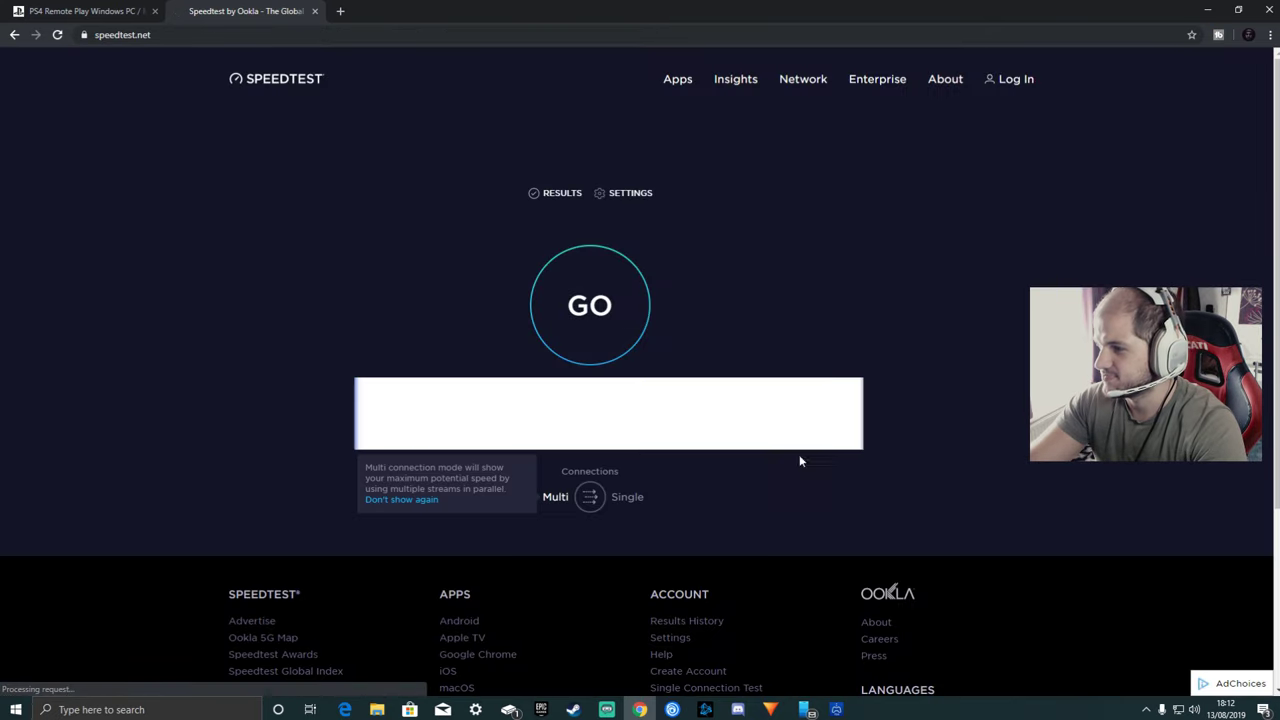
{"action": "left_click", "coordinate": [601, 312]}
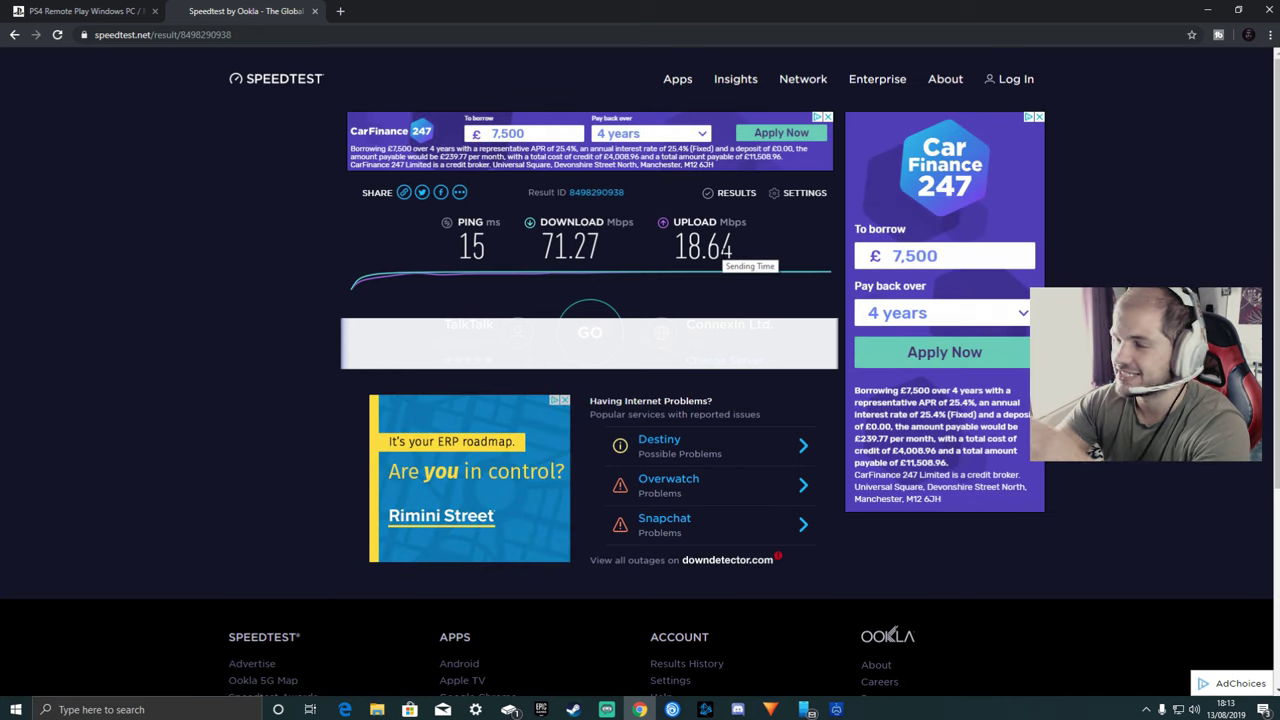
{"action": "left_click", "coordinate": [314, 11]}
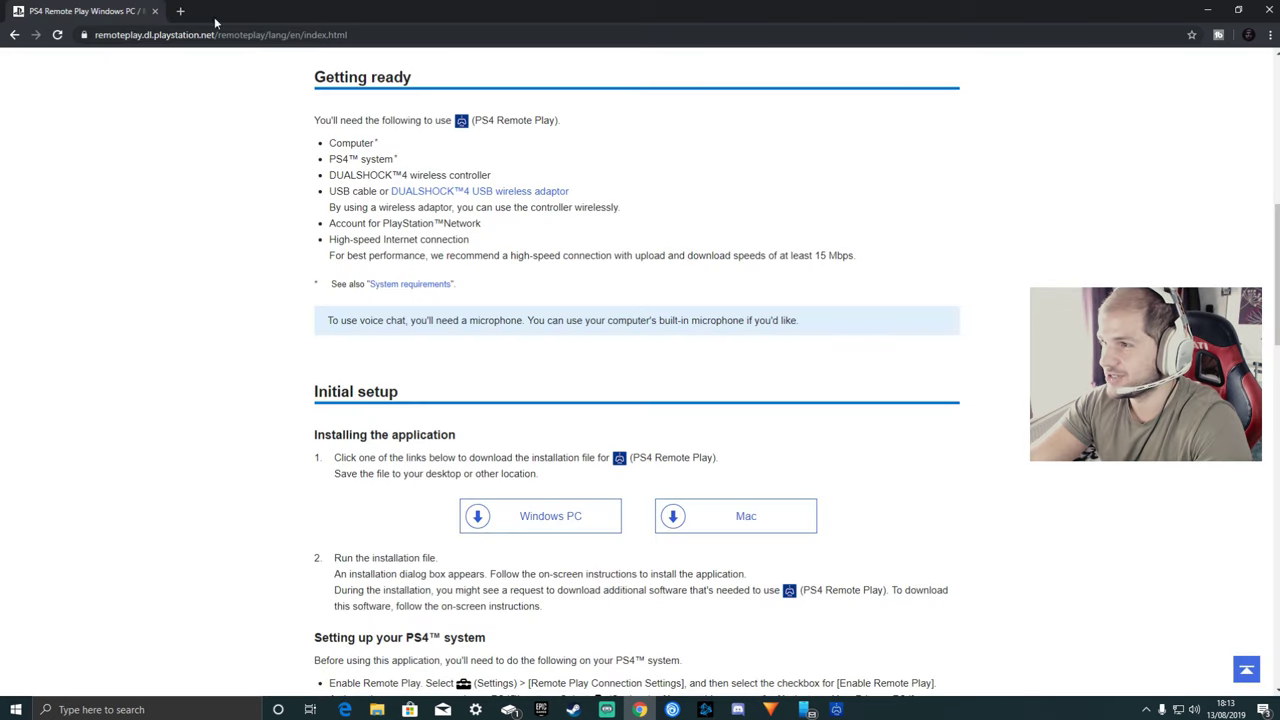
- Review the Initial setup section, including the PS4 system setup instructions, and the Windows PC and Mac download links
{"action": "scroll", "coordinate": [425, 442], "scroll_direction": "down", "scroll_amount": 2}
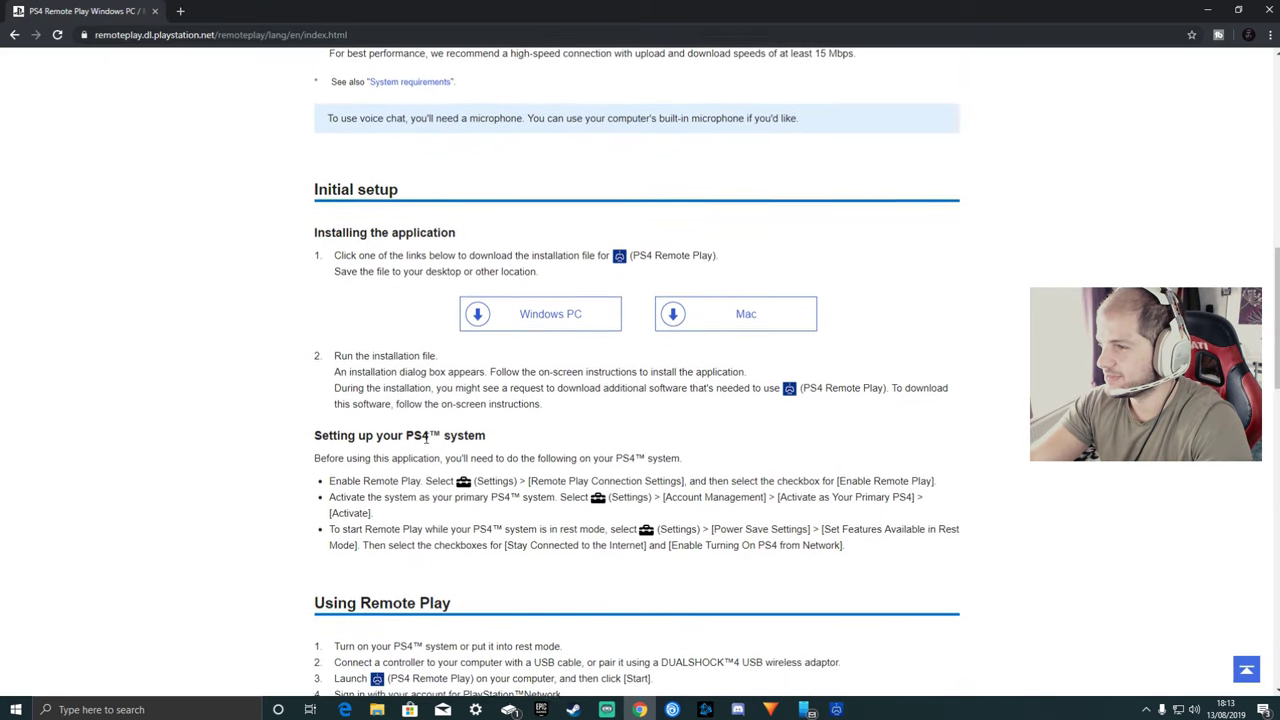
{"action": "scroll", "coordinate": [425, 440], "scroll_direction": "down", "scroll_amount": 1}
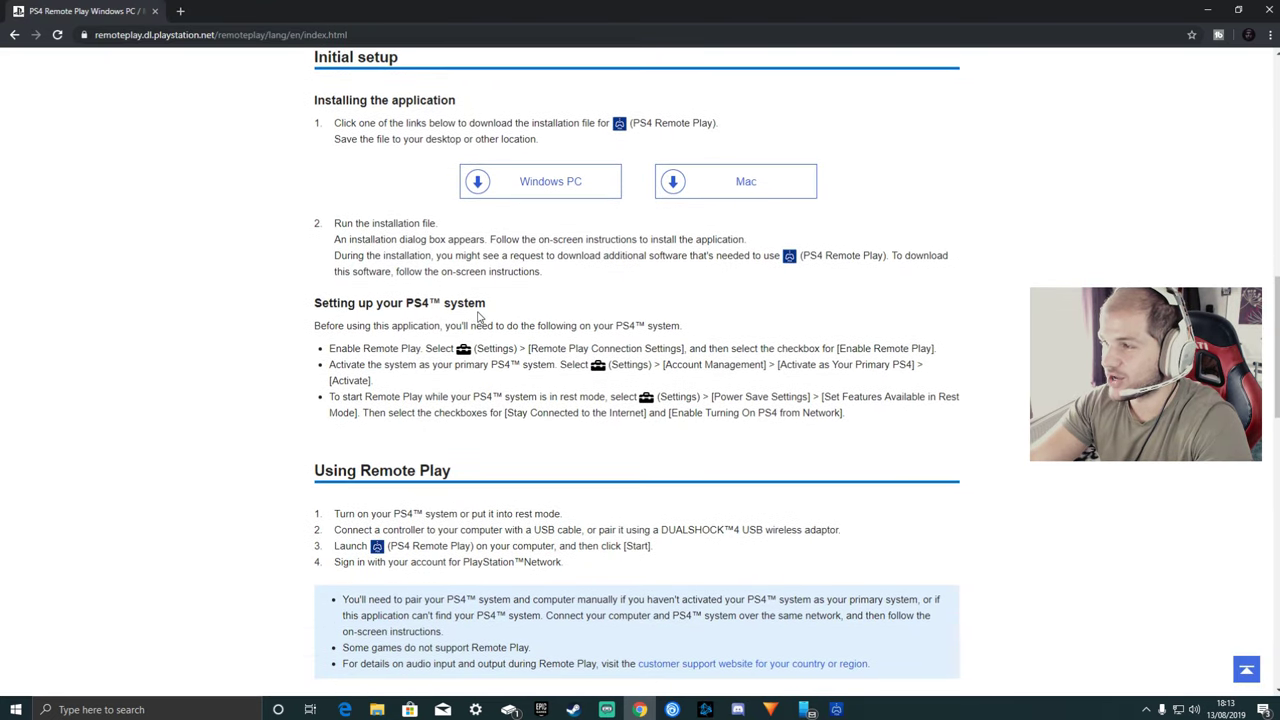
{"action": "scroll", "coordinate": [478, 317], "scroll_direction": "down", "scroll_amount": 1}
{"action": "scroll", "coordinate": [360, 357], "scroll_direction": "up", "scroll_amount": 3}
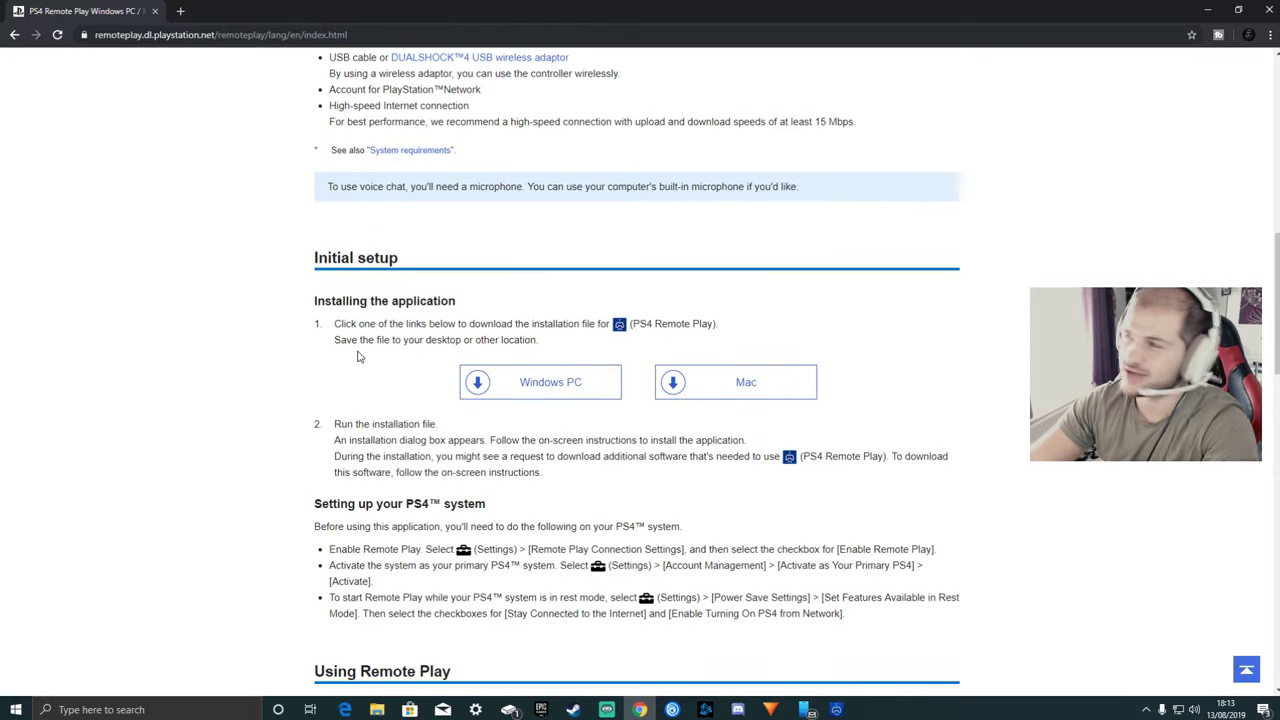
{"action": "scroll", "coordinate": [331, 350], "scroll_direction": "up", "scroll_amount": 8}
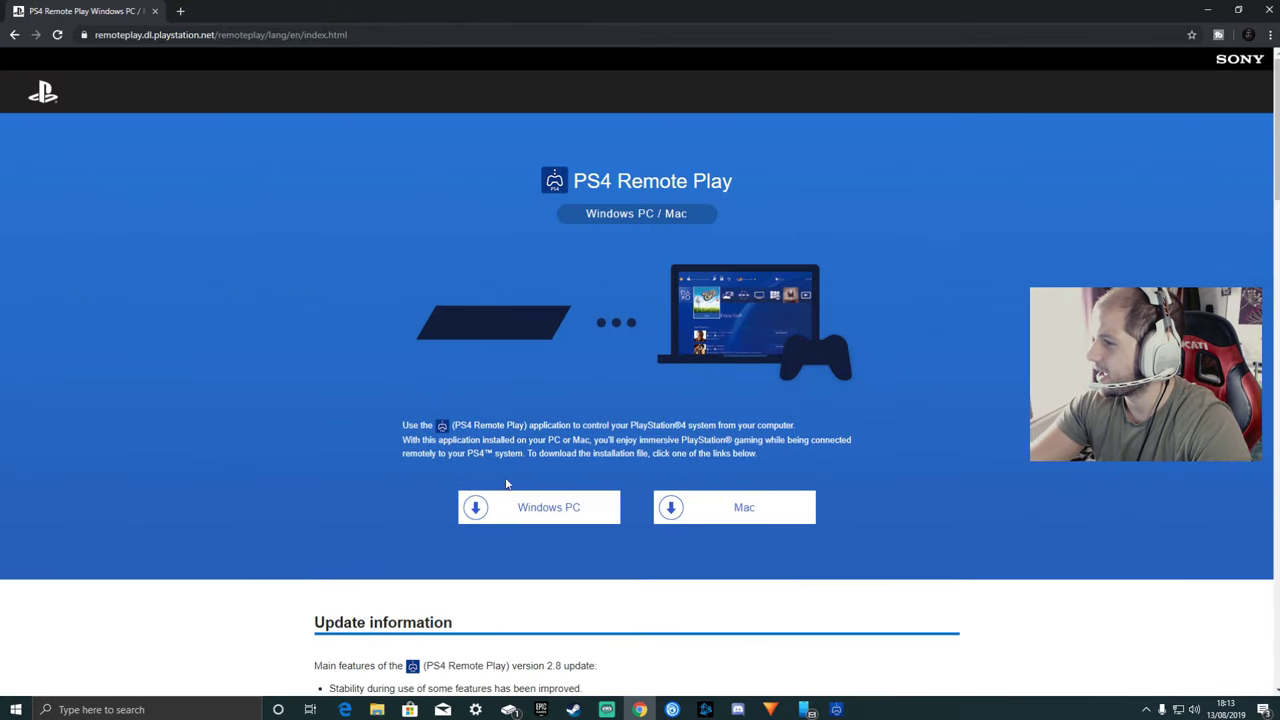
{"action": "scroll", "coordinate": [506, 484], "scroll_direction": "down", "scroll_amount": 2}
{"action": "scroll", "coordinate": [469, 440], "scroll_direction": "up", "scroll_amount": 2}
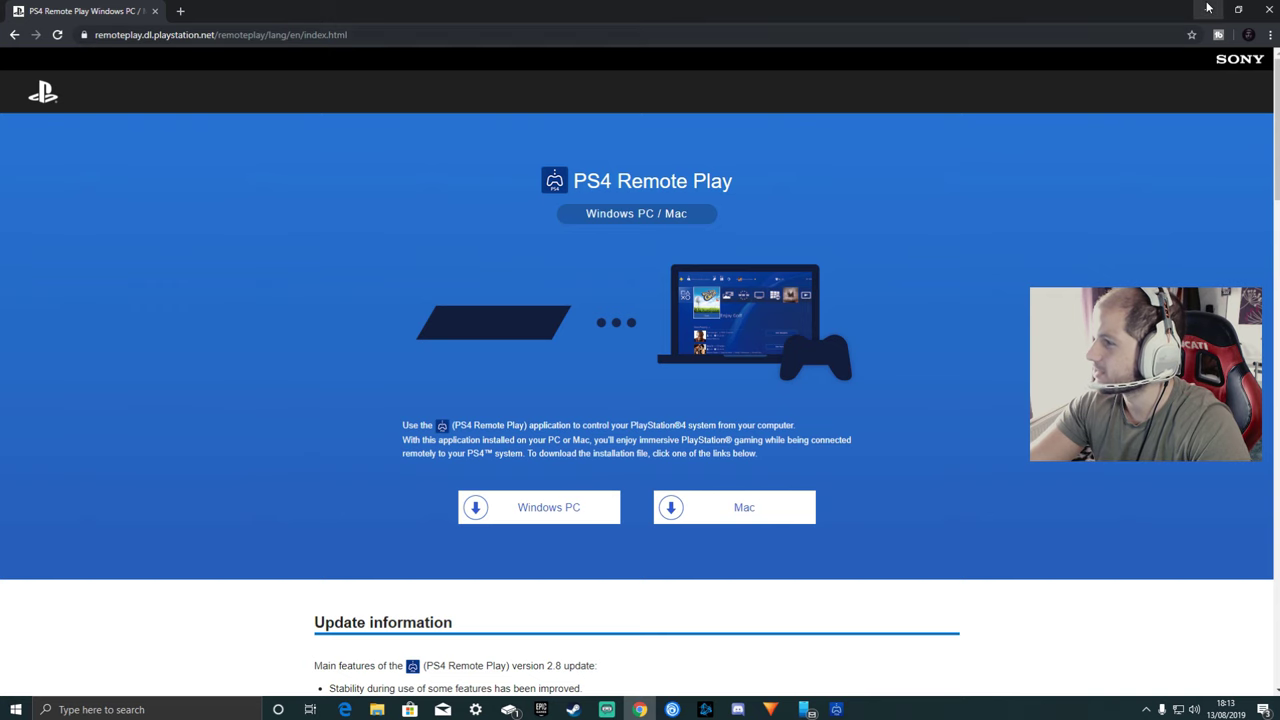
- Minimise the browser and switch to the running PS4 Remote Play session, filling the screen with it
{"action": "left_click", "coordinate": [1208, 8]}
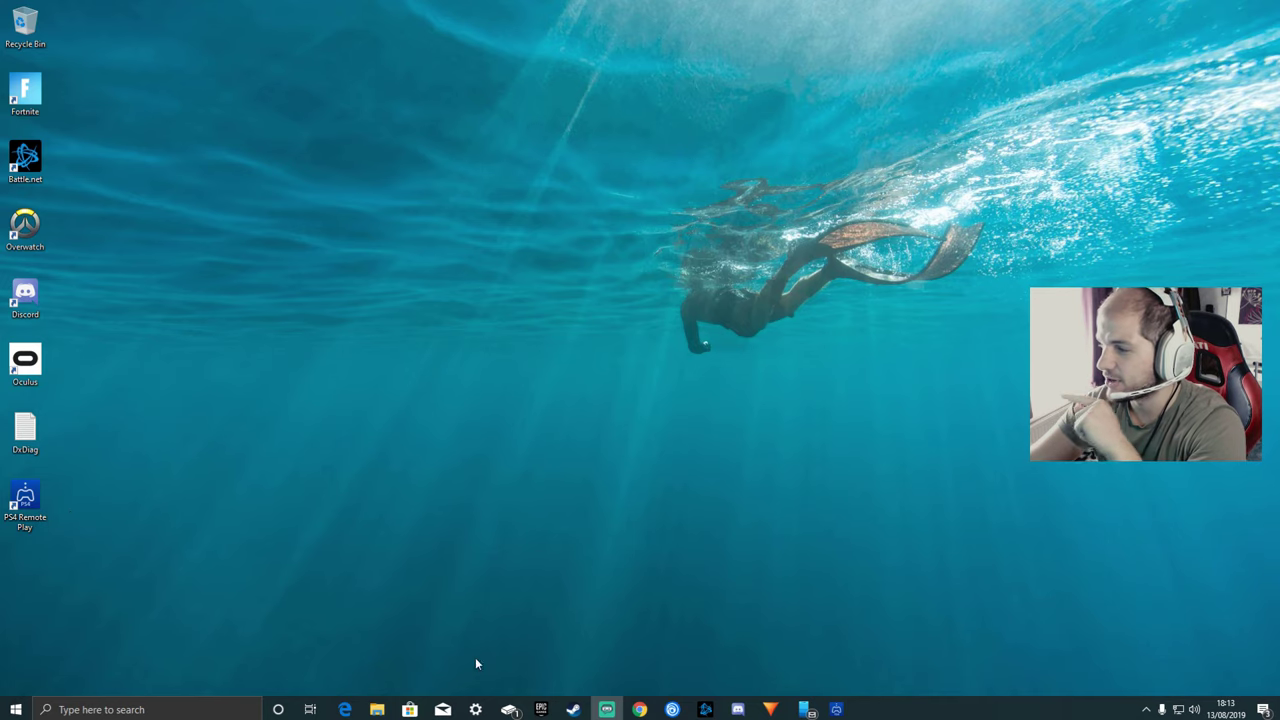
{"action": "mouse_move", "coordinate": [840, 711]}
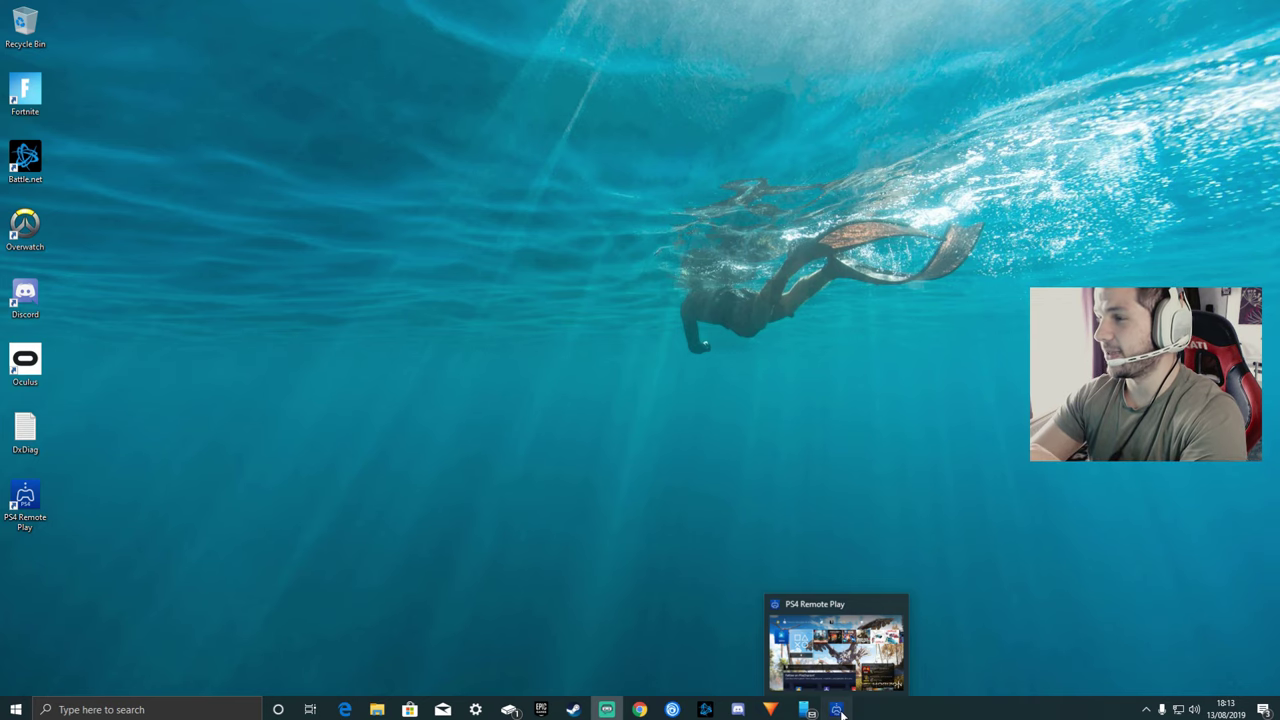
{"action": "left_click", "coordinate": [838, 707]}
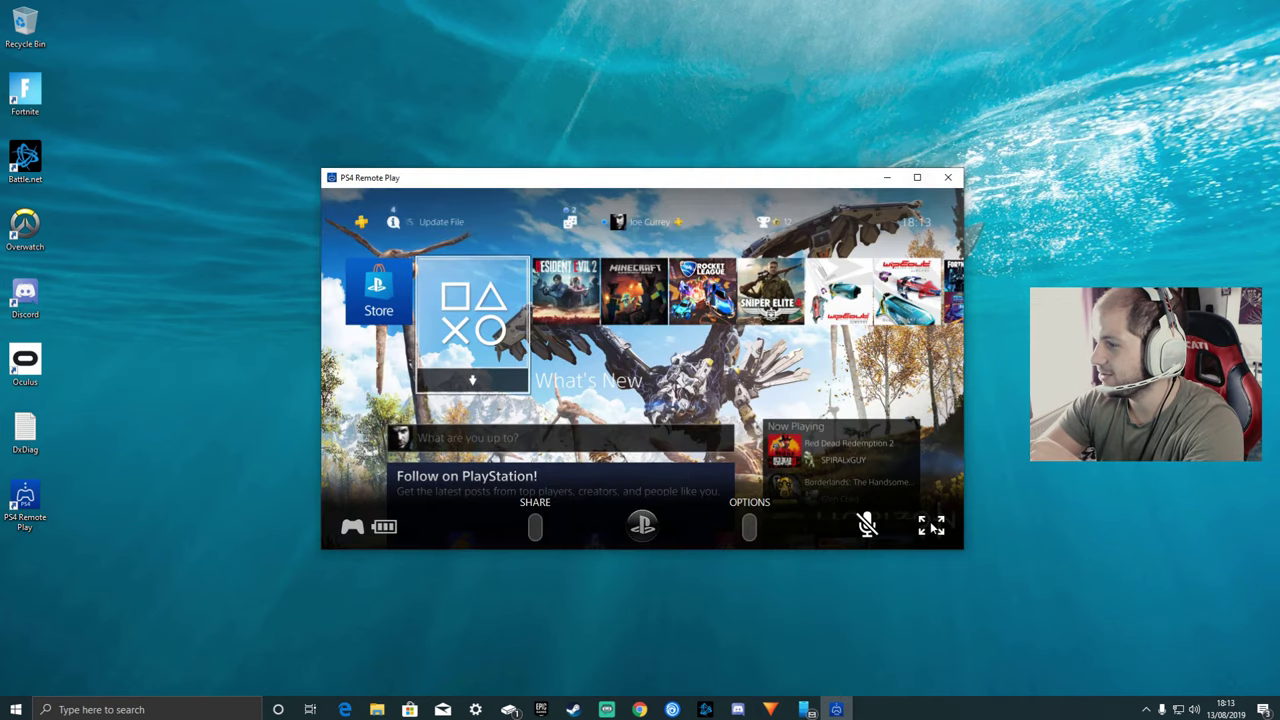
{"action": "left_click", "coordinate": [919, 178]}
- Open Remote Play Connection Settings in the PS4 settings, check the Enable Remote Play option, and return to the settings list
{"action": "key", "text": "Up"}
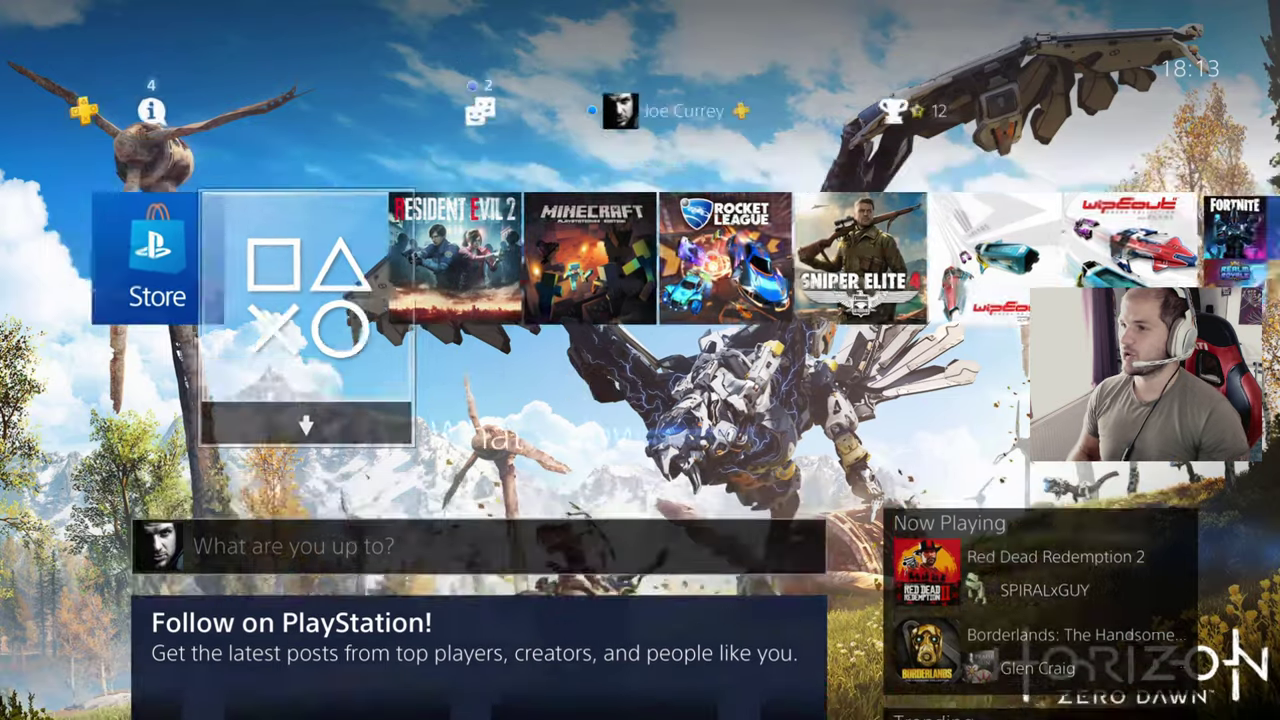
{"action": "key", "text": "Left"}
{"action": "key", "text": "Return"}
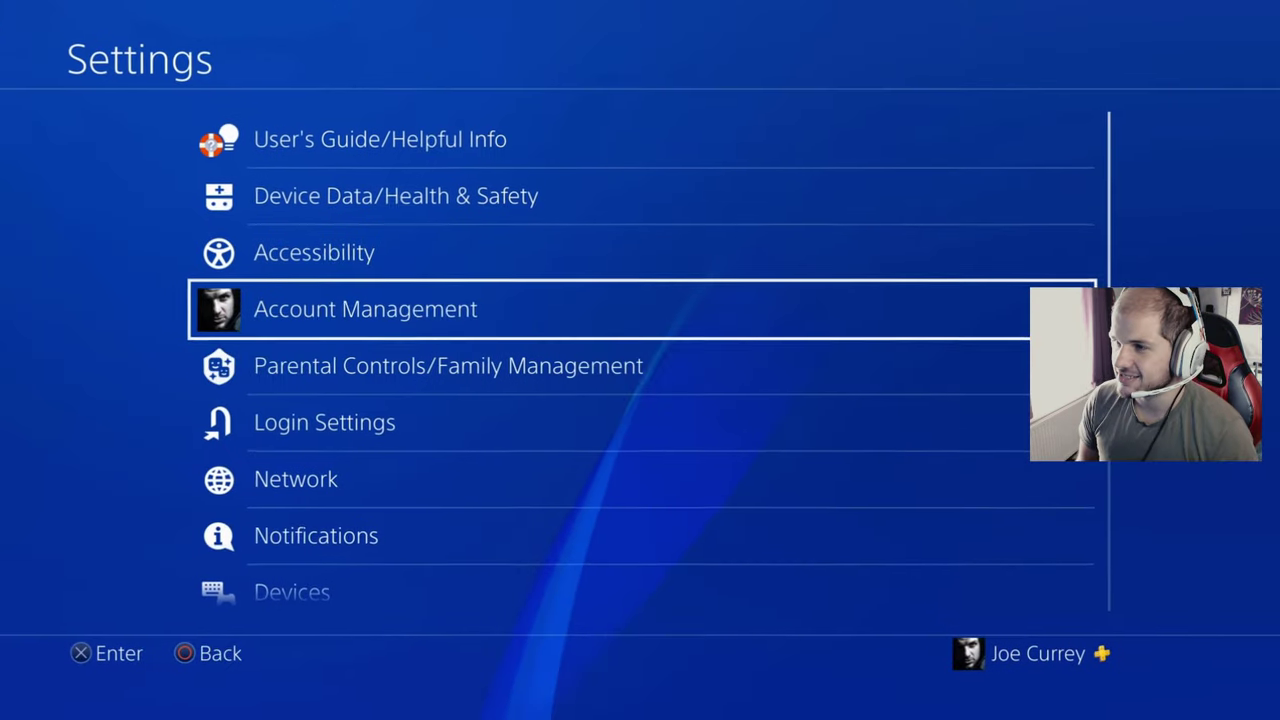
{"action": "key", "text": "Down"}
{"action": "key", "text": "Down"}
{"action": "key", "text": "Down"}
{"action": "key", "text": "Down"}
{"action": "key", "text": "Down"}
{"action": "key", "text": "Down"}
{"action": "key", "text": "Down"}
{"action": "key", "text": "Down"}
{"action": "key", "text": "Down"}
{"action": "key", "text": "Down"}
{"action": "key", "text": "Down"}
{"action": "key", "text": "Down"}
{"action": "key", "text": "Down"}
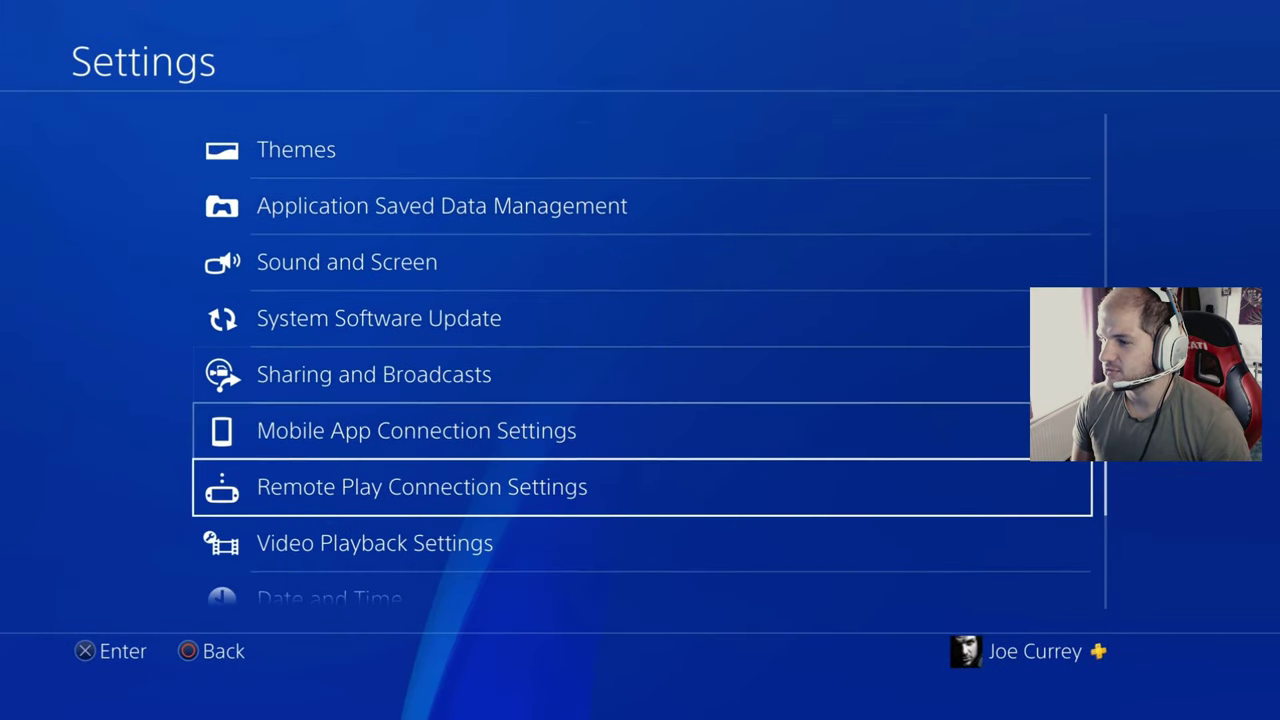
{"action": "key", "text": "Return"}
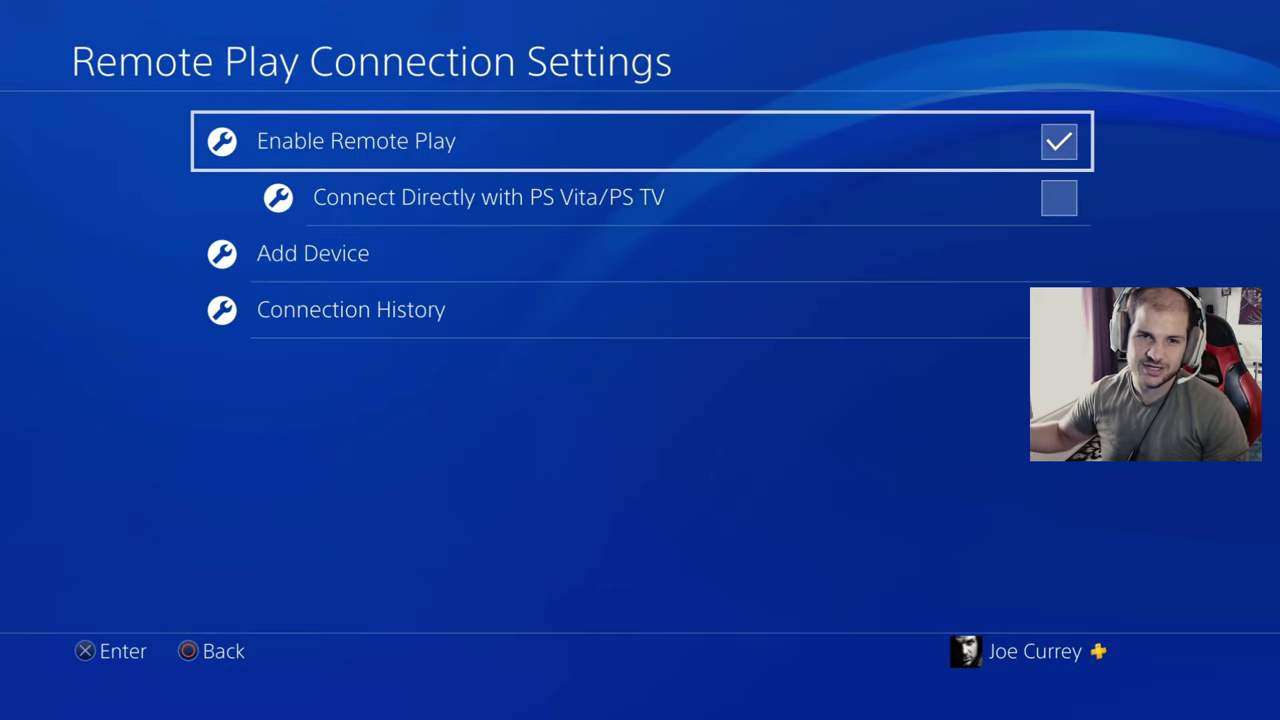
{"action": "key", "text": "Escape"}
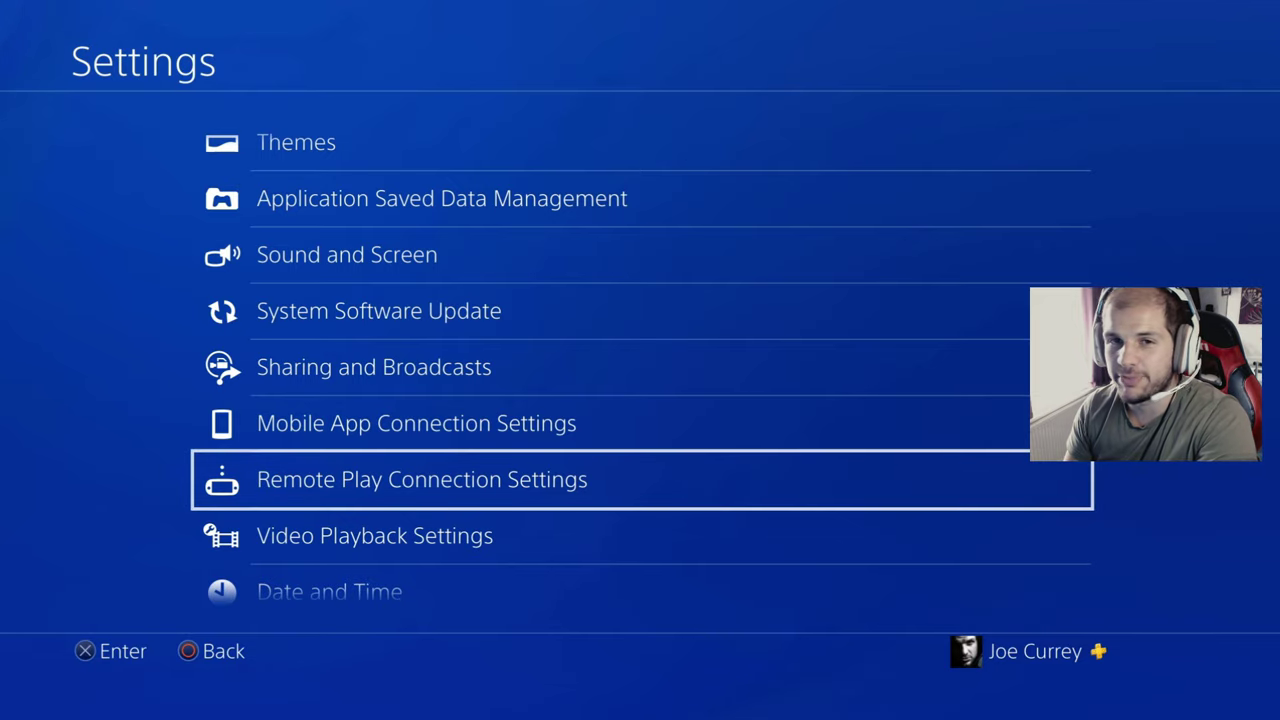
- Open Account Management in the PS4 settings and go to the option for activating the console as the primary PS4
{"action": "key", "text": "Up"}
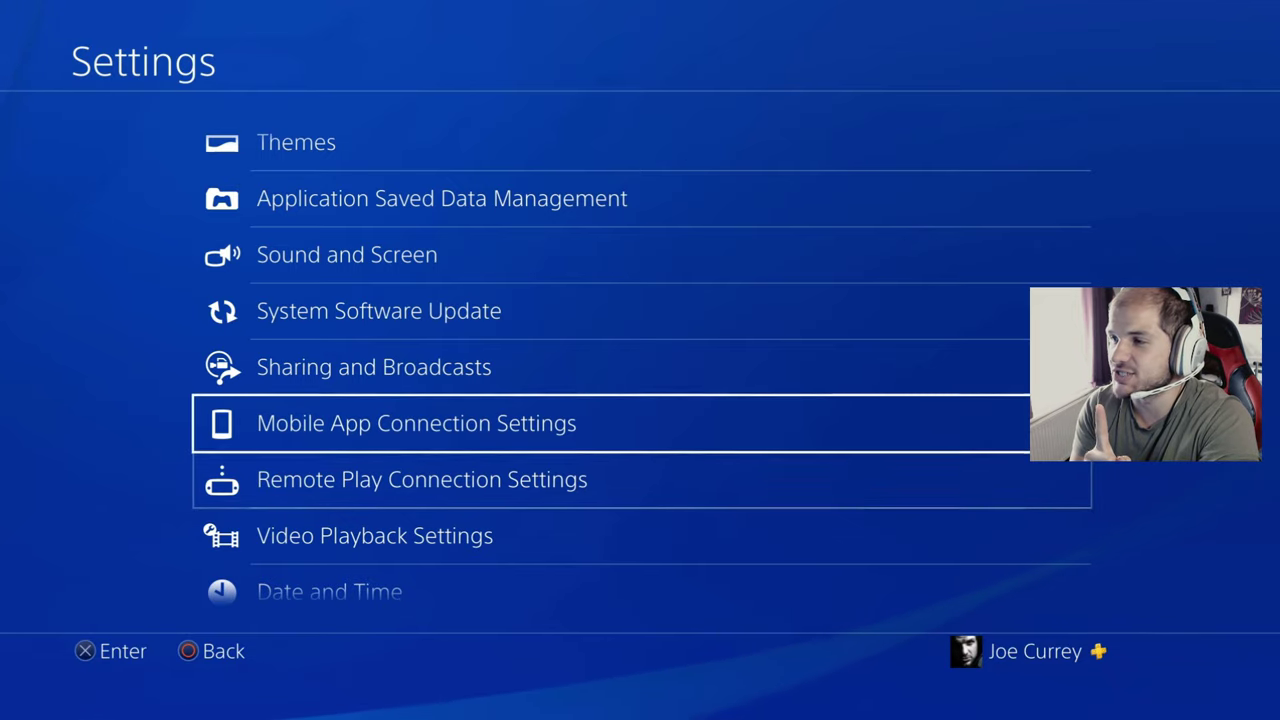
{"action": "key", "text": "Up"}
{"action": "key", "text": "Up"}
{"action": "key", "text": "Up"}
{"action": "key", "text": "Up"}
{"action": "key", "text": "Up"}
{"action": "key", "text": "Up"}
{"action": "key", "text": "Up"}
{"action": "key", "text": "Up"}
{"action": "key", "text": "Up"}
{"action": "key", "text": "Up"}
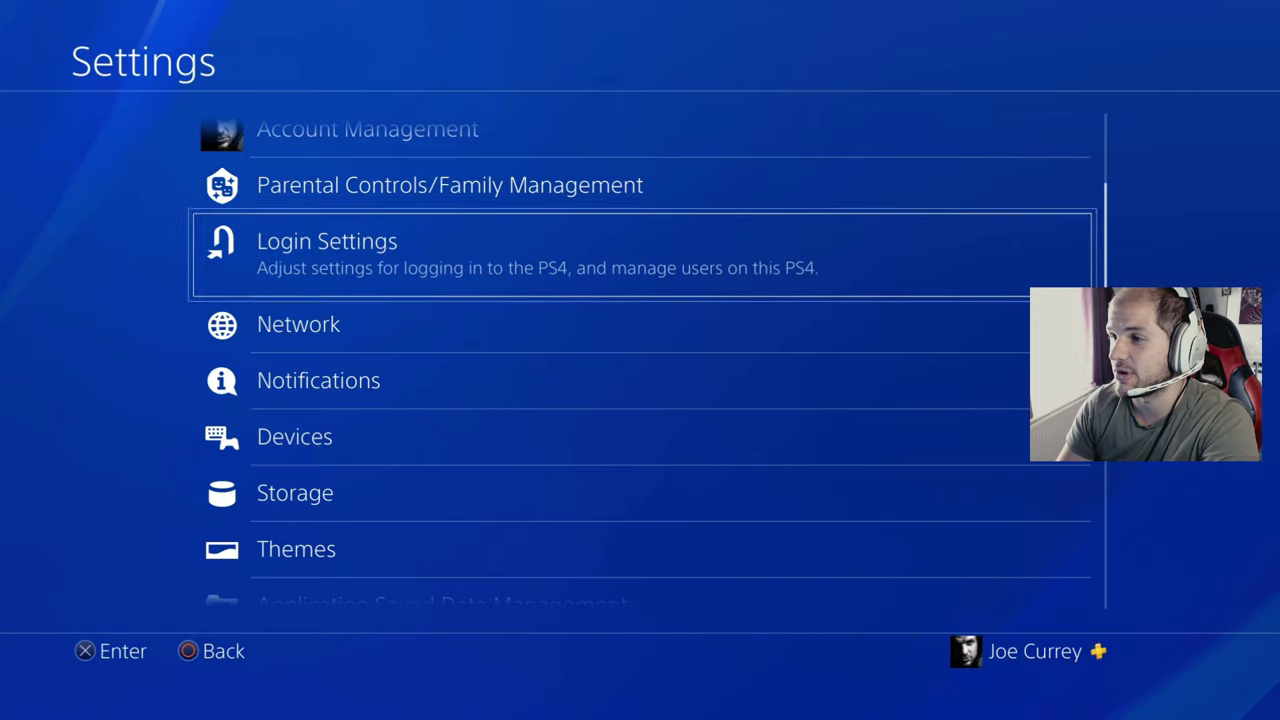
{"action": "key", "text": "Up"}
{"action": "key", "text": "Up"}
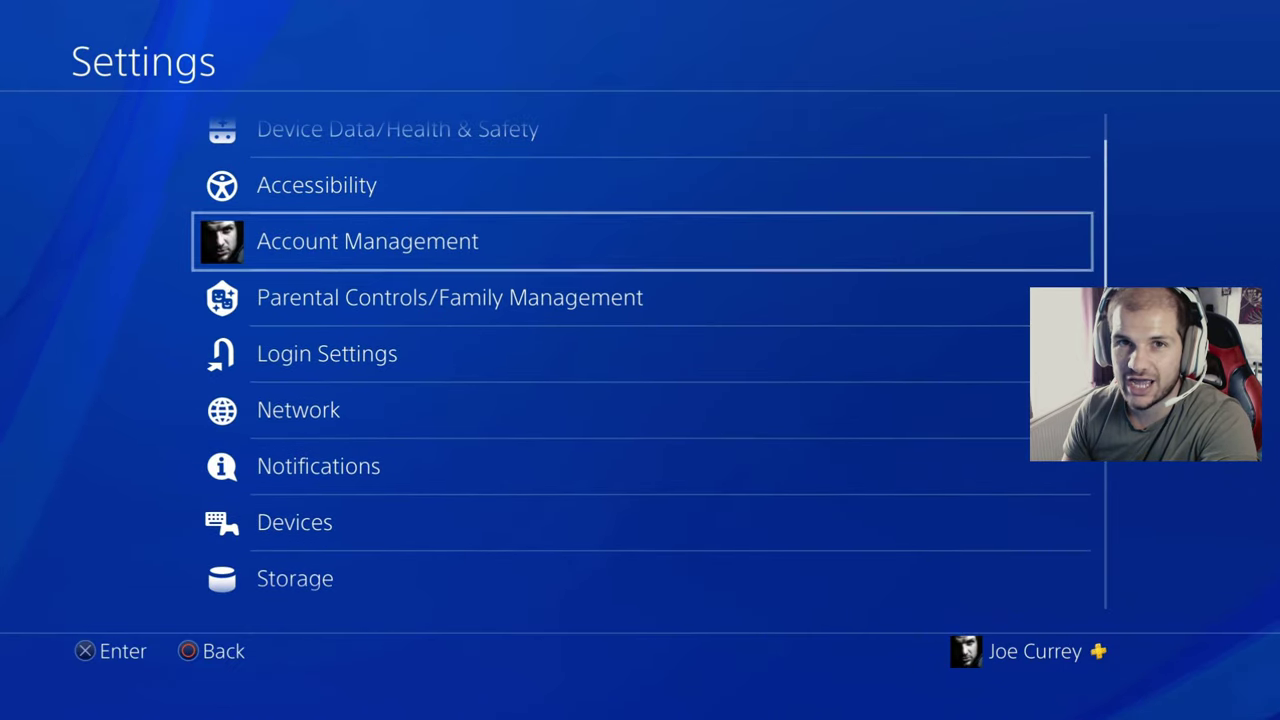
{"action": "key", "text": "Return"}
{"action": "key", "text": "Down"}
{"action": "key", "text": "Down"}
{"action": "key", "text": "Down"}
{"action": "key", "text": "Return"}
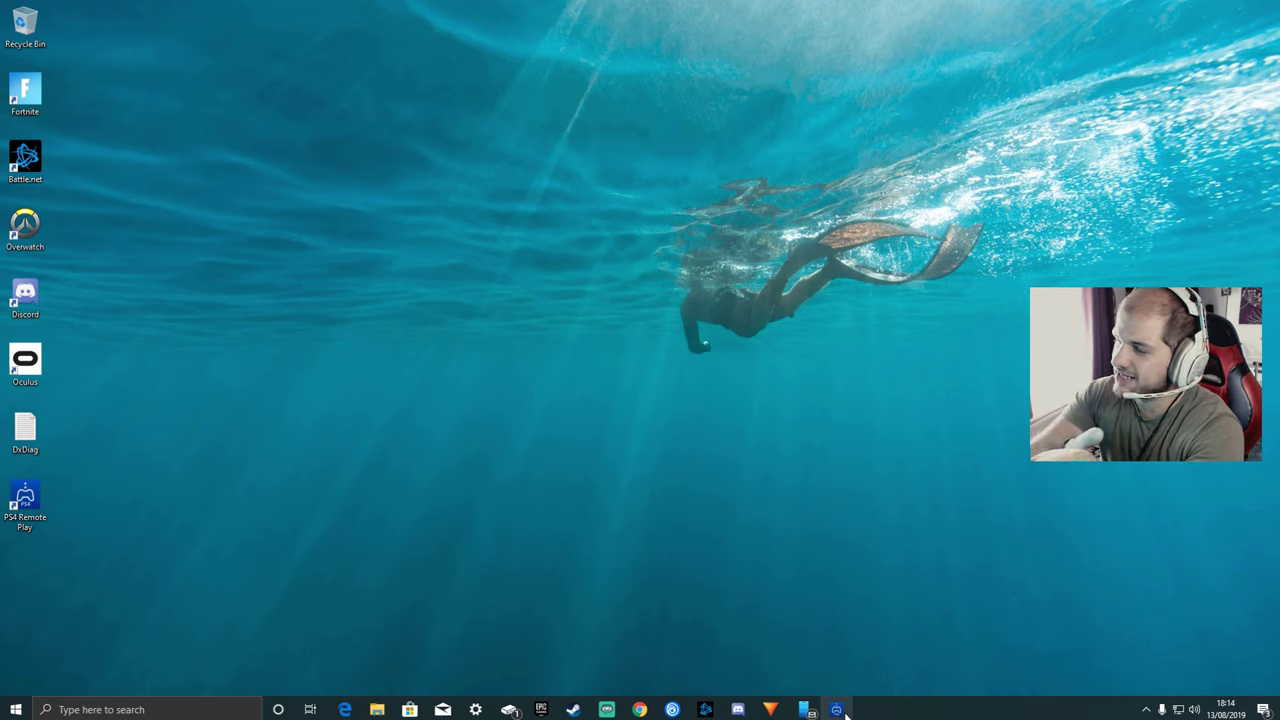
- Launch PS4 Remote Play from the desktop and reposition its start window slightly higher on the desktop
{"action": "double_click", "coordinate": [31, 503]}
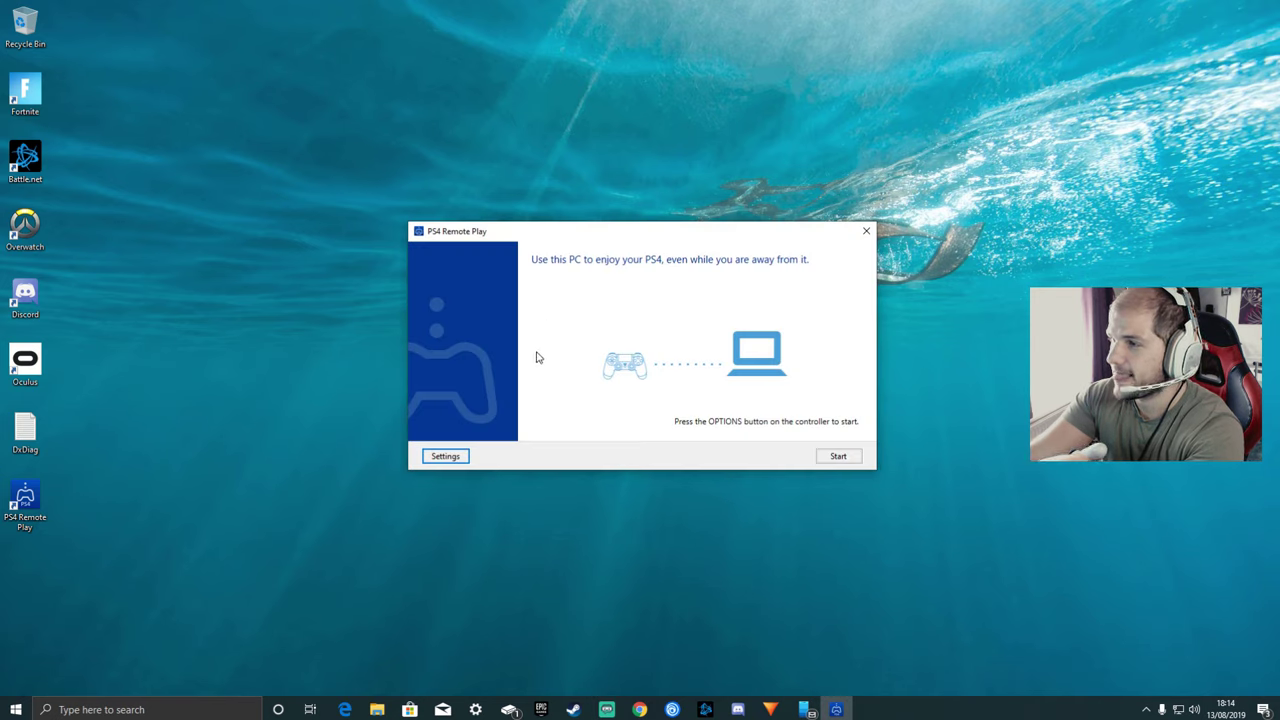
{"action": "left_click_drag", "start_coordinate": [577, 236], "coordinate": [633, 200]}
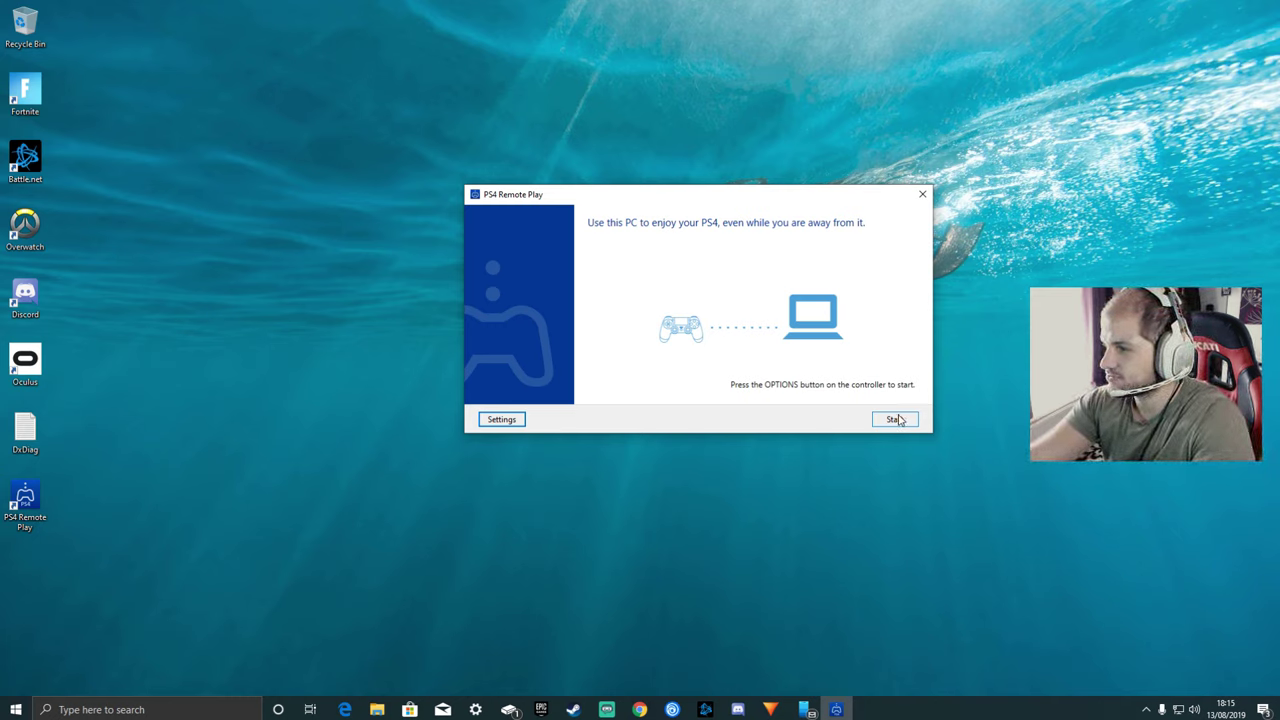
- Open the Remote Play settings, sign in to PlayStation Network, and move the settings window off the start window
{"action": "left_click", "coordinate": [503, 419]}
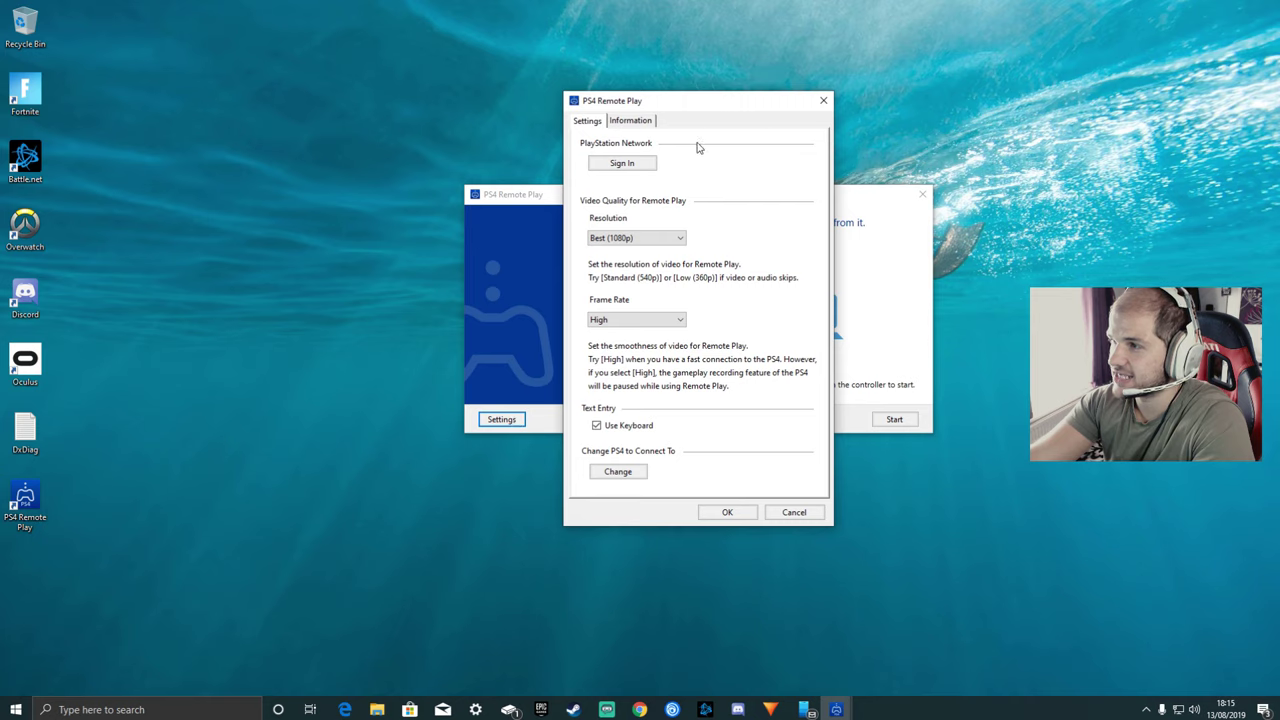
{"action": "left_click", "coordinate": [630, 165]}
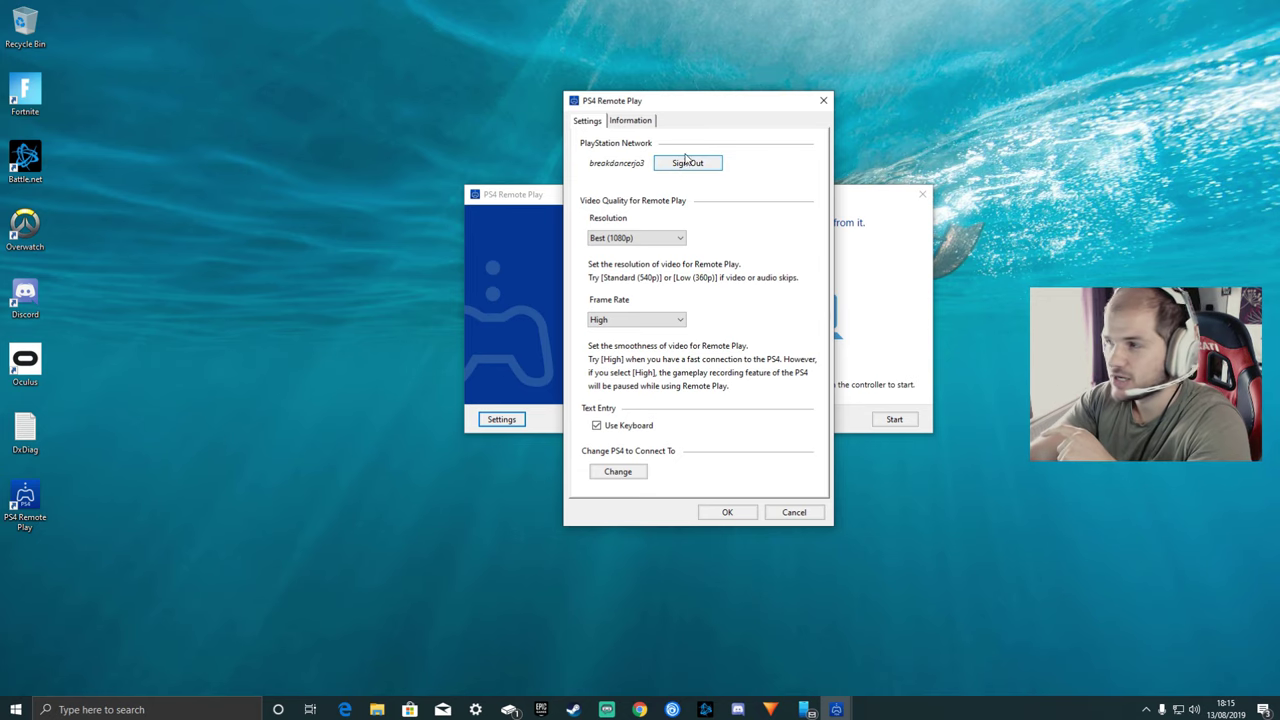
{"action": "left_click_drag", "start_coordinate": [705, 100], "coordinate": [375, 96]}
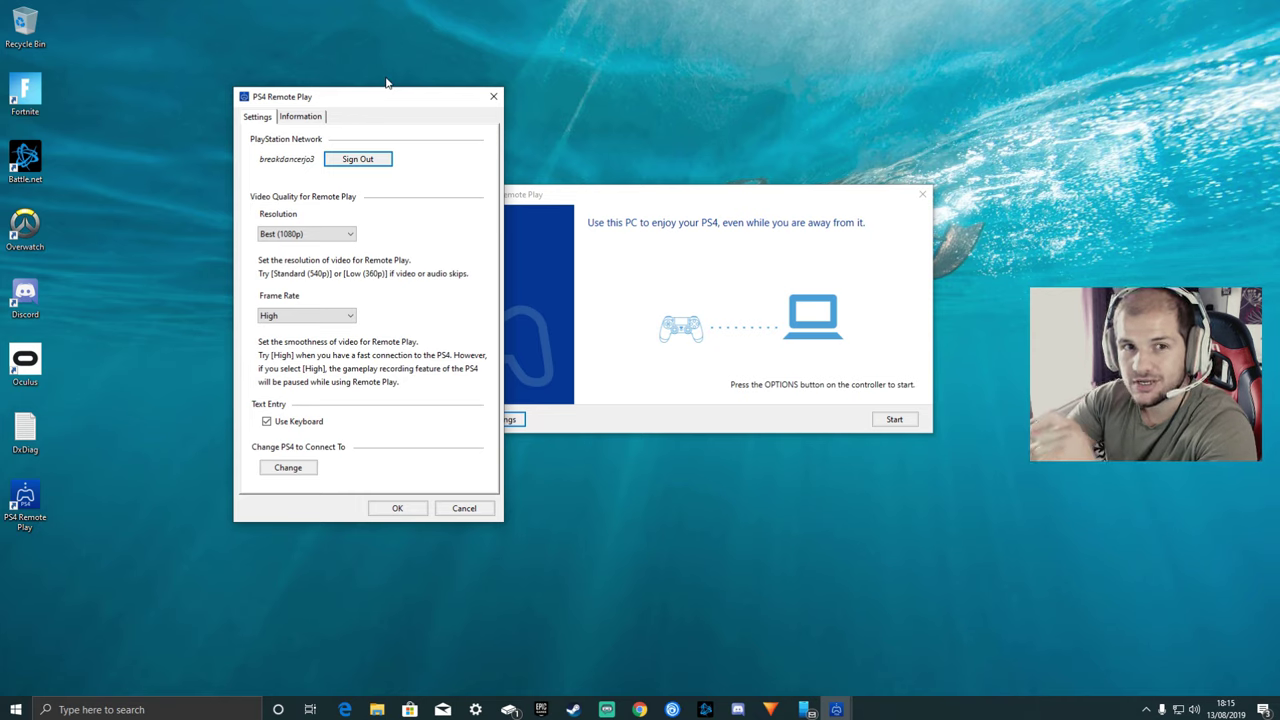
{"action": "left_click_drag", "start_coordinate": [385, 105], "coordinate": [314, 84]}
{"action": "left_click", "coordinate": [598, 199]}
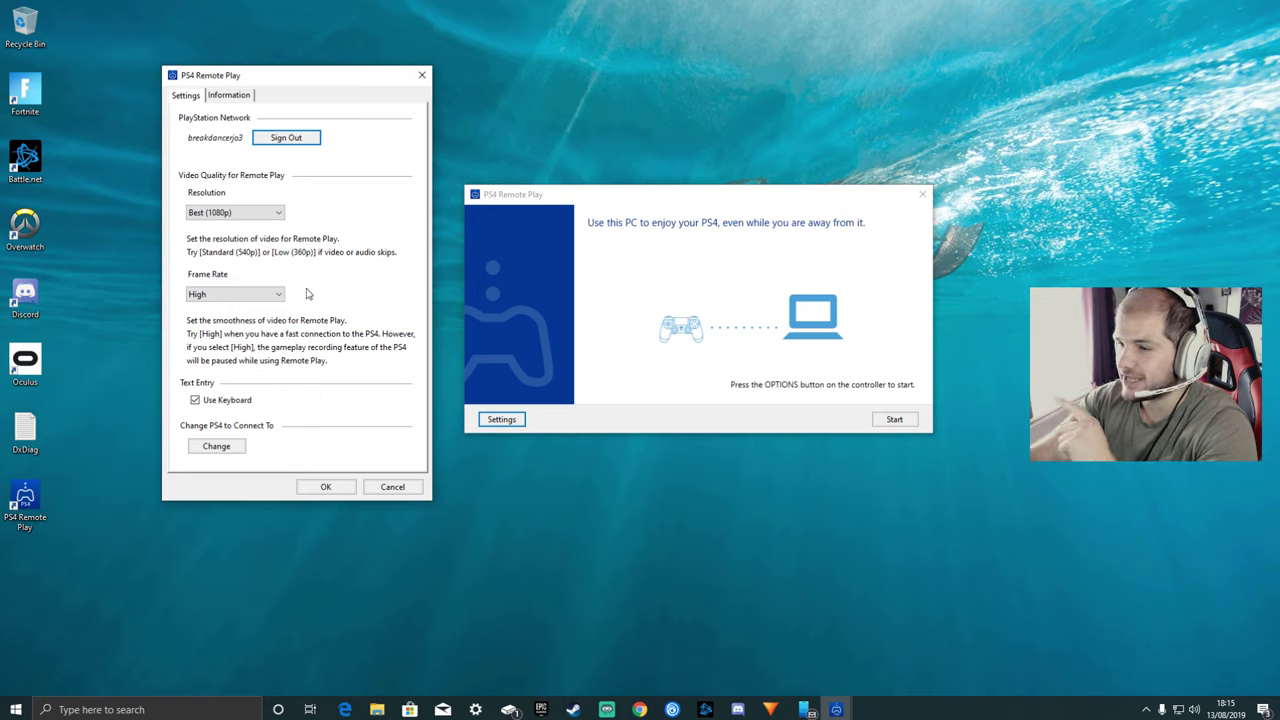
{"action": "left_click_drag", "start_coordinate": [338, 78], "coordinate": [410, 58]}
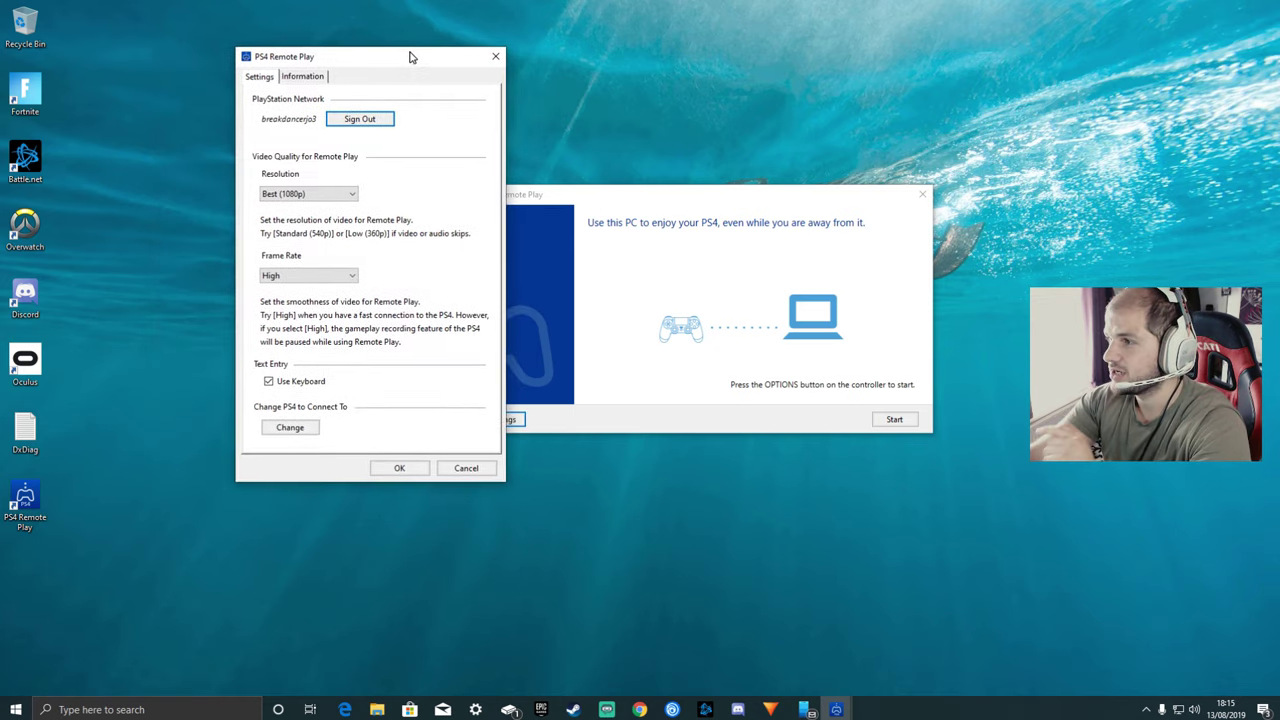
{"action": "left_click", "coordinate": [780, 203]}
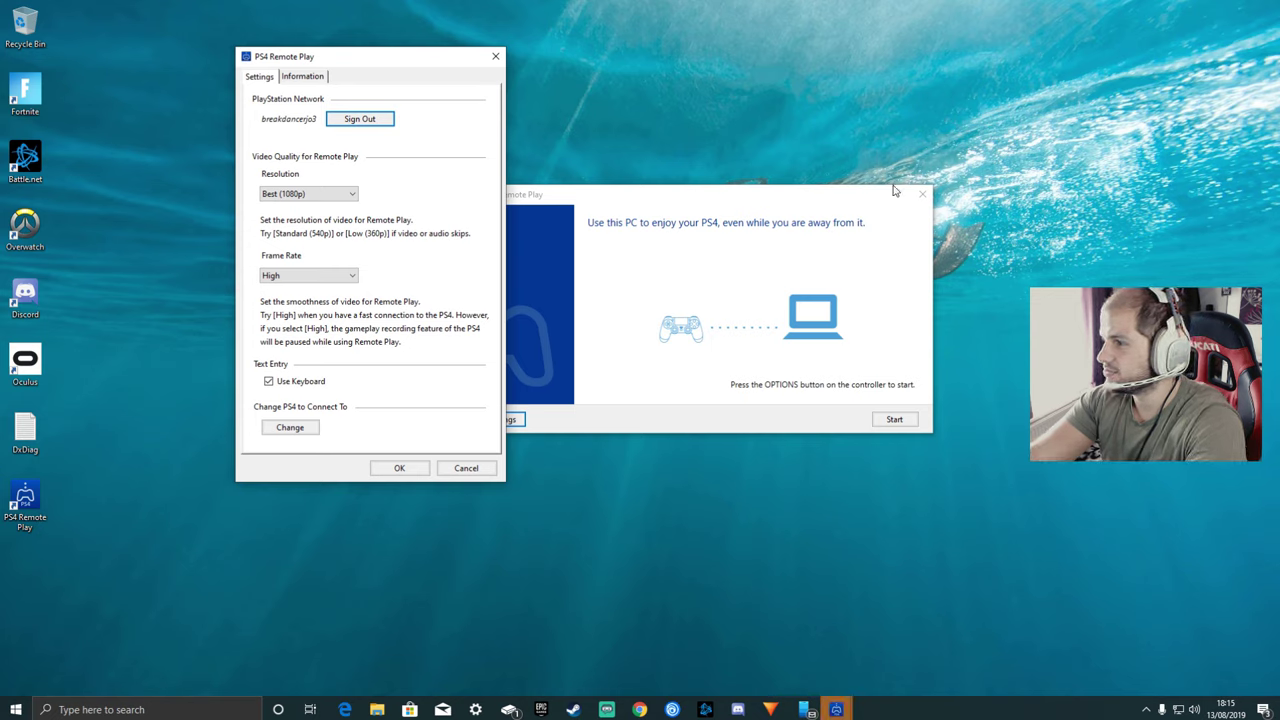
- Close the Remote Play settings and the start window
{"action": "left_click", "coordinate": [493, 59]}
{"action": "left_click_drag", "start_coordinate": [760, 194], "coordinate": [877, 157]}
{"action": "left_click", "coordinate": [1041, 157]}
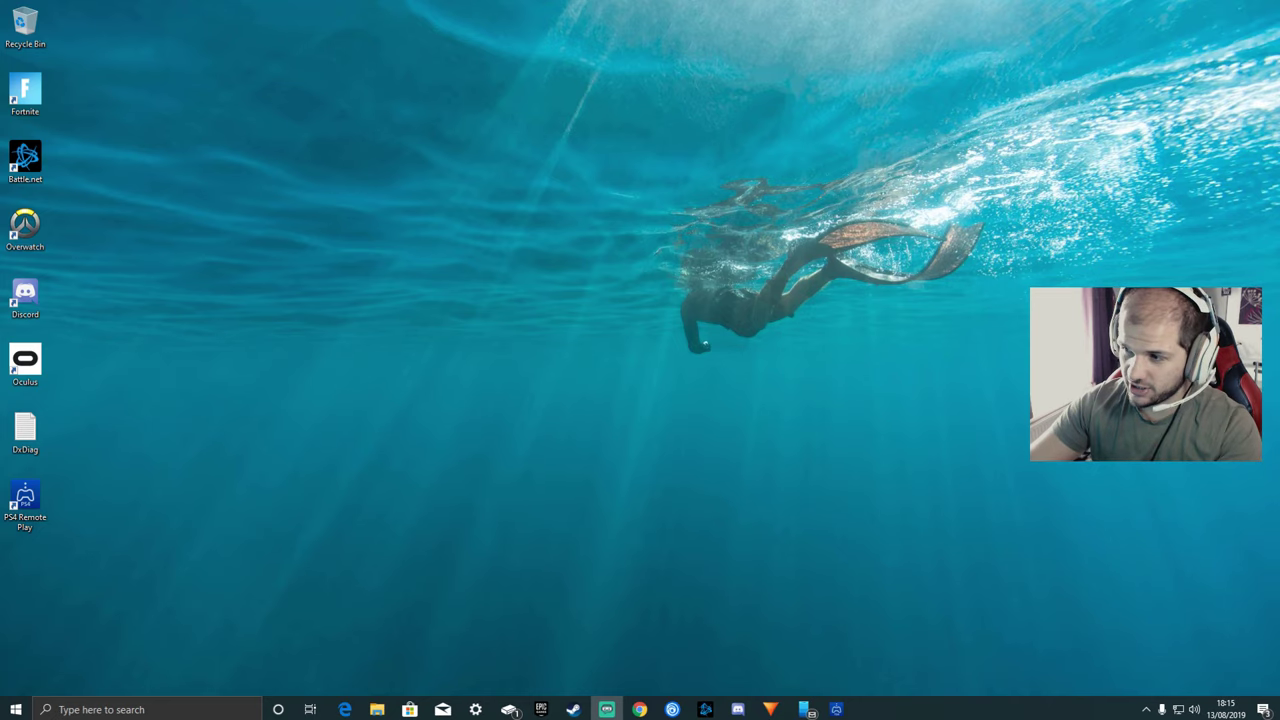
- Find Microsoft Edge in the Windows list of installed apps and open its app settings
{"action": "left_click", "coordinate": [14, 710]}
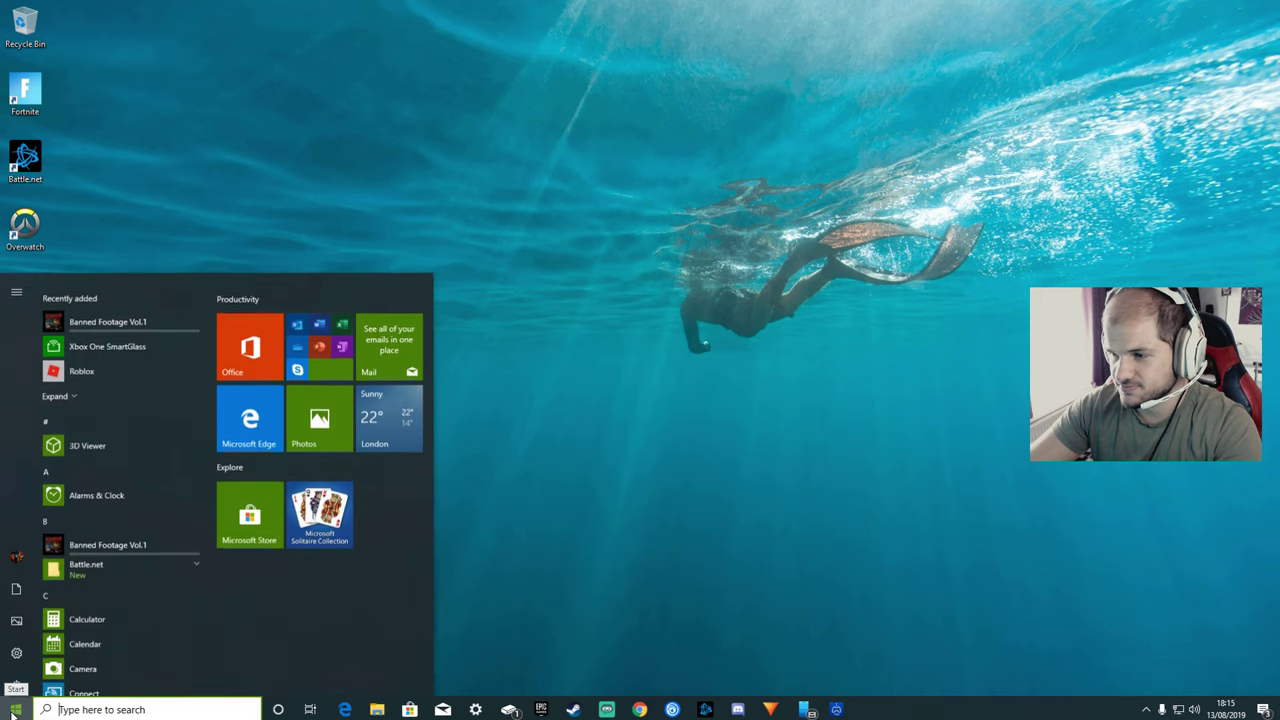
{"action": "scroll", "coordinate": [86, 575], "scroll_direction": "down", "scroll_amount": 3}
{"action": "scroll", "coordinate": [91, 549], "scroll_direction": "down", "scroll_amount": 5}
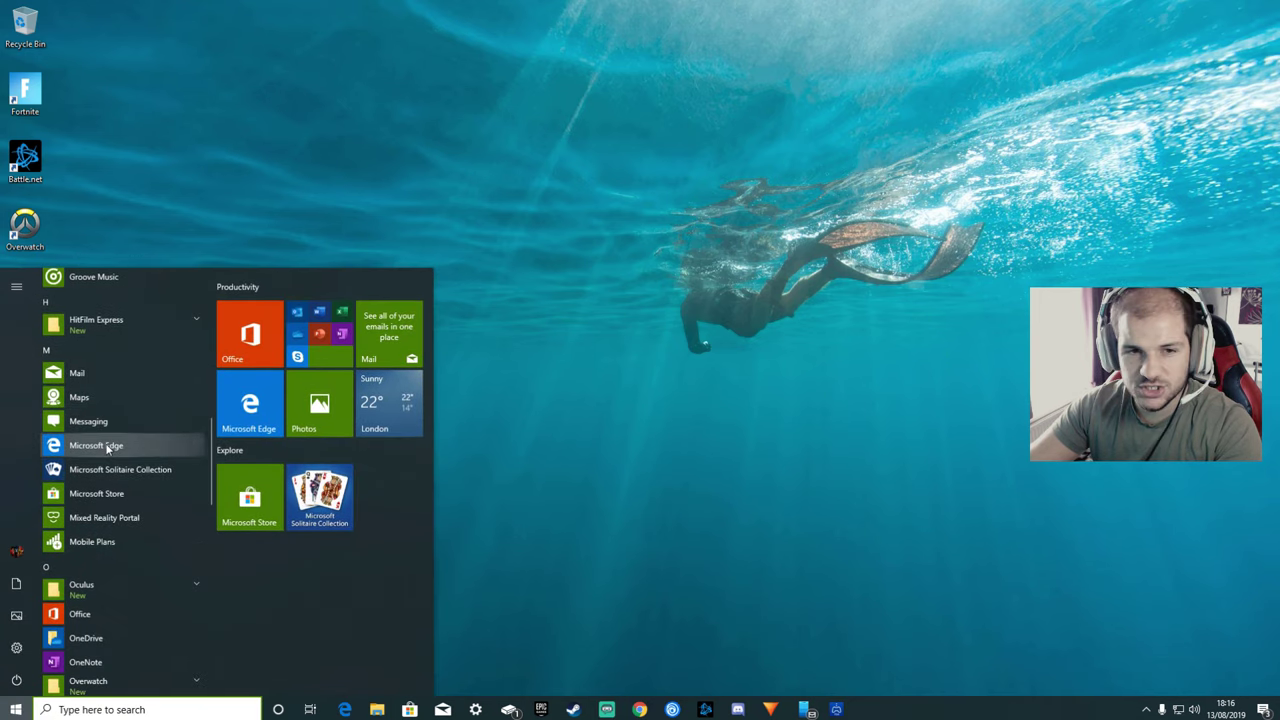
{"action": "right_click", "coordinate": [111, 446]}
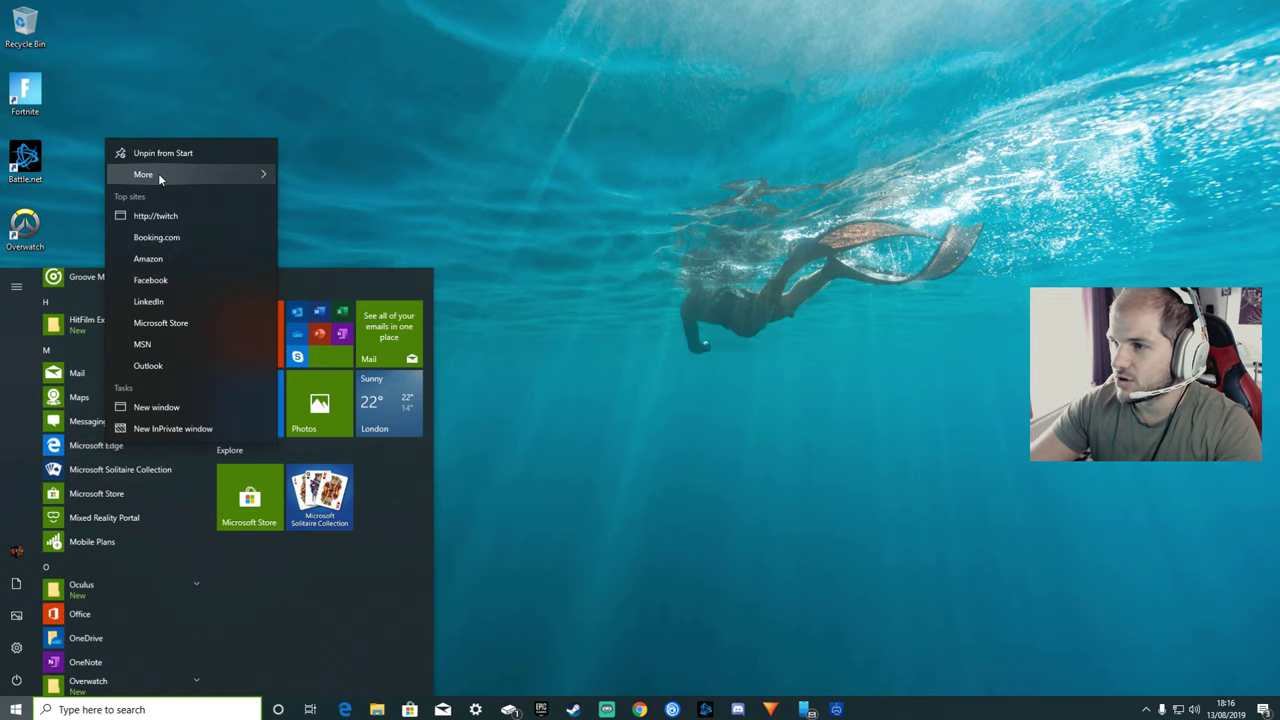
{"action": "mouse_move", "coordinate": [163, 176]}
{"action": "left_click", "coordinate": [312, 201]}
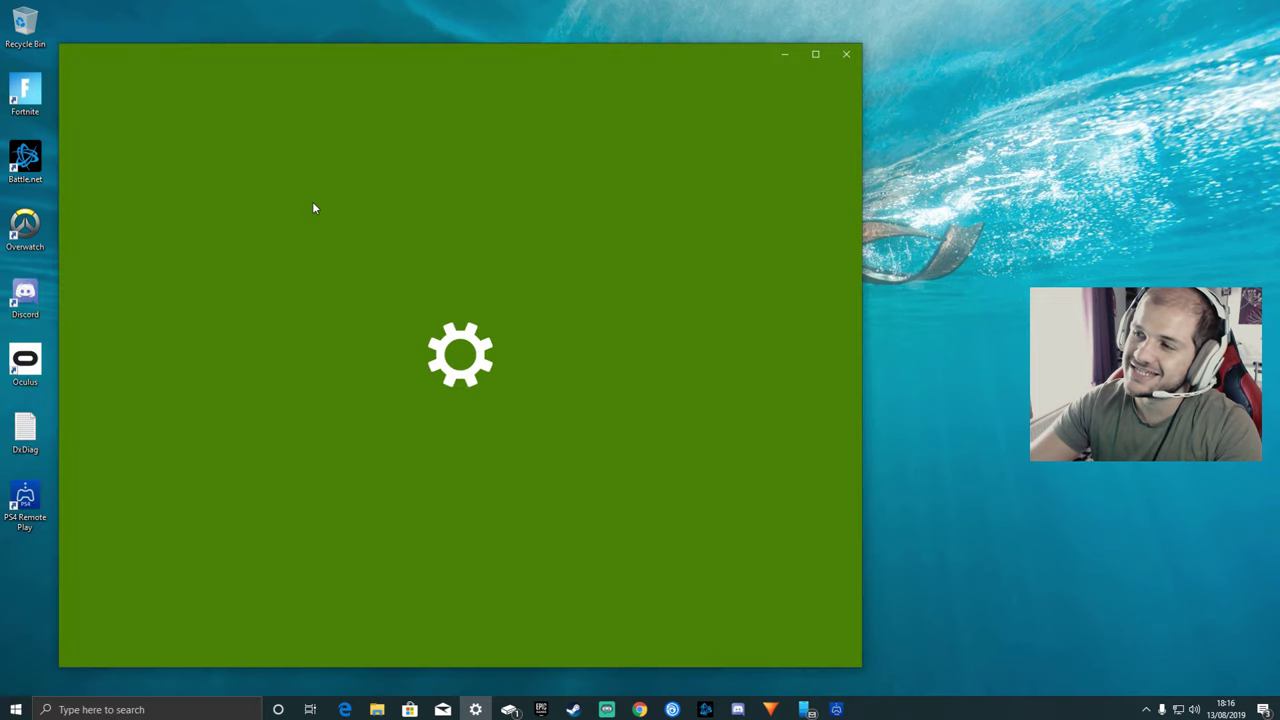
- Examine the Repair and Reset options for Microsoft Edge and close the Windows settings
{"action": "scroll", "coordinate": [317, 351], "scroll_direction": "down", "scroll_amount": 5}
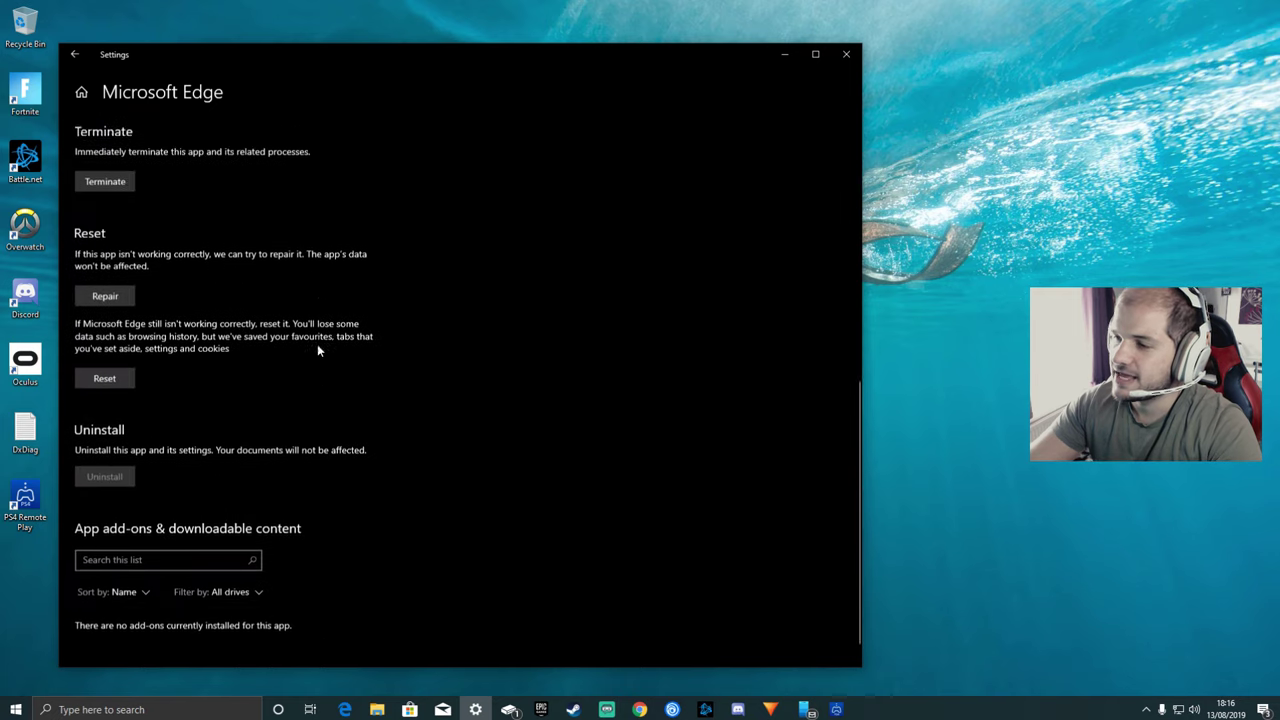
{"action": "scroll", "coordinate": [317, 351], "scroll_direction": "up", "scroll_amount": 2}
{"action": "scroll", "coordinate": [174, 351], "scroll_direction": "down", "scroll_amount": 1}
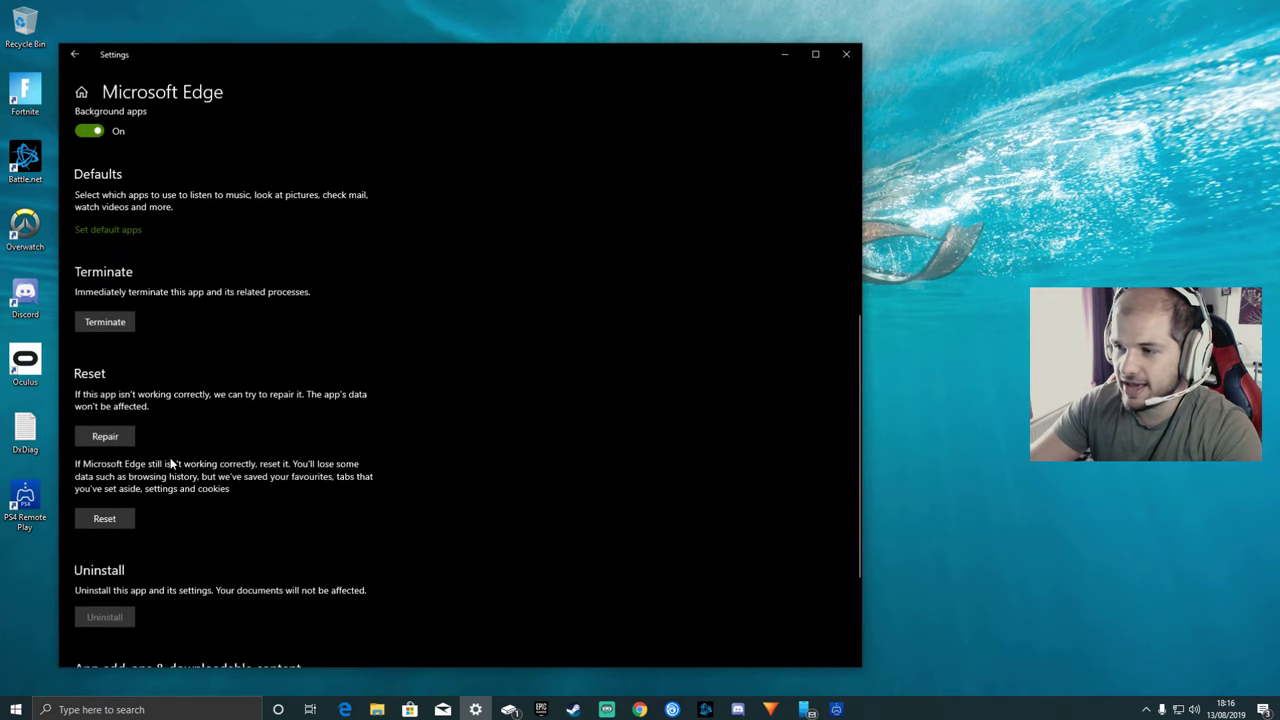
{"action": "scroll", "coordinate": [160, 455], "scroll_direction": "down", "scroll_amount": 1}
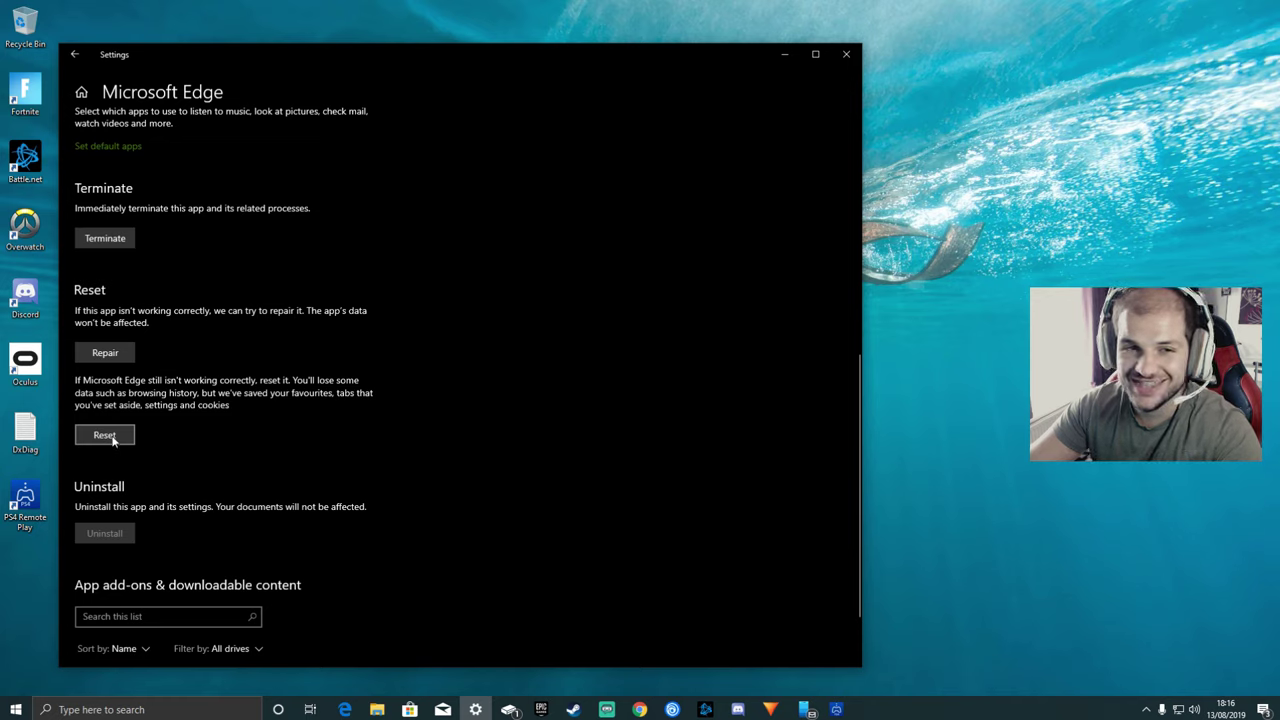
{"action": "left_click", "coordinate": [846, 54]}
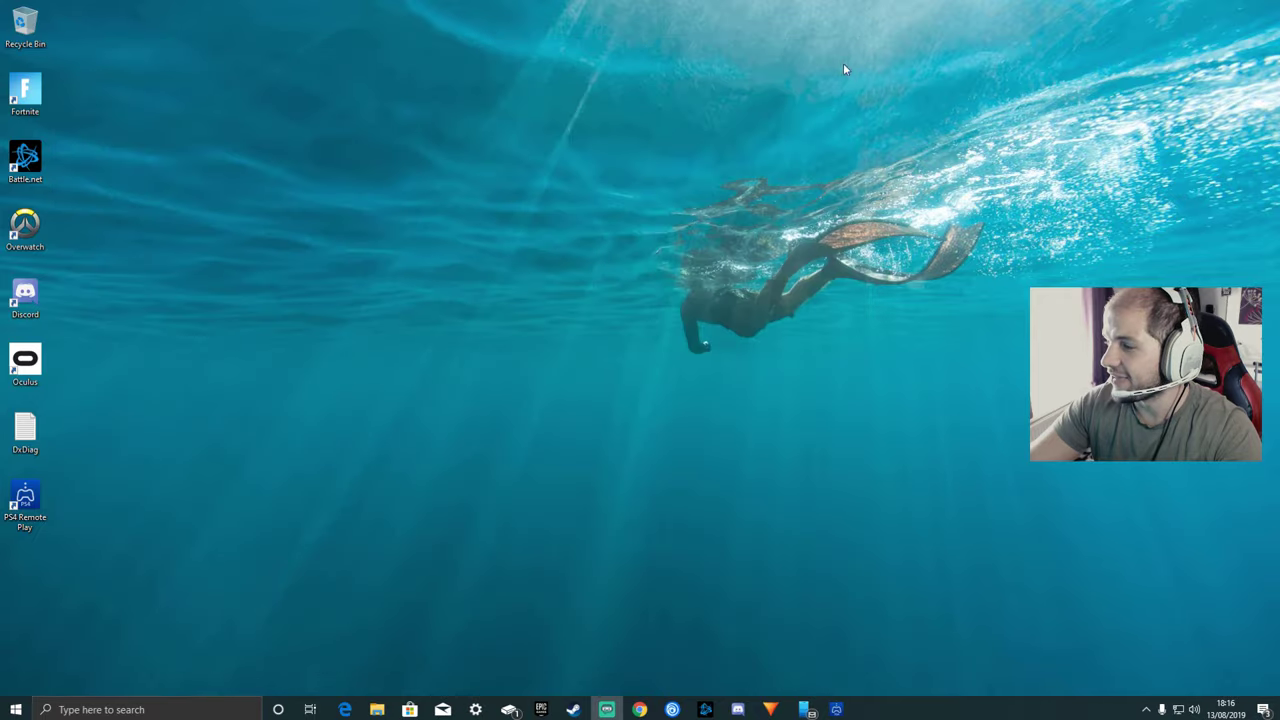
- Relaunch PS4 Remote Play, open its settings, and move the settings window clear of the start window
{"action": "double_click", "coordinate": [26, 494]}
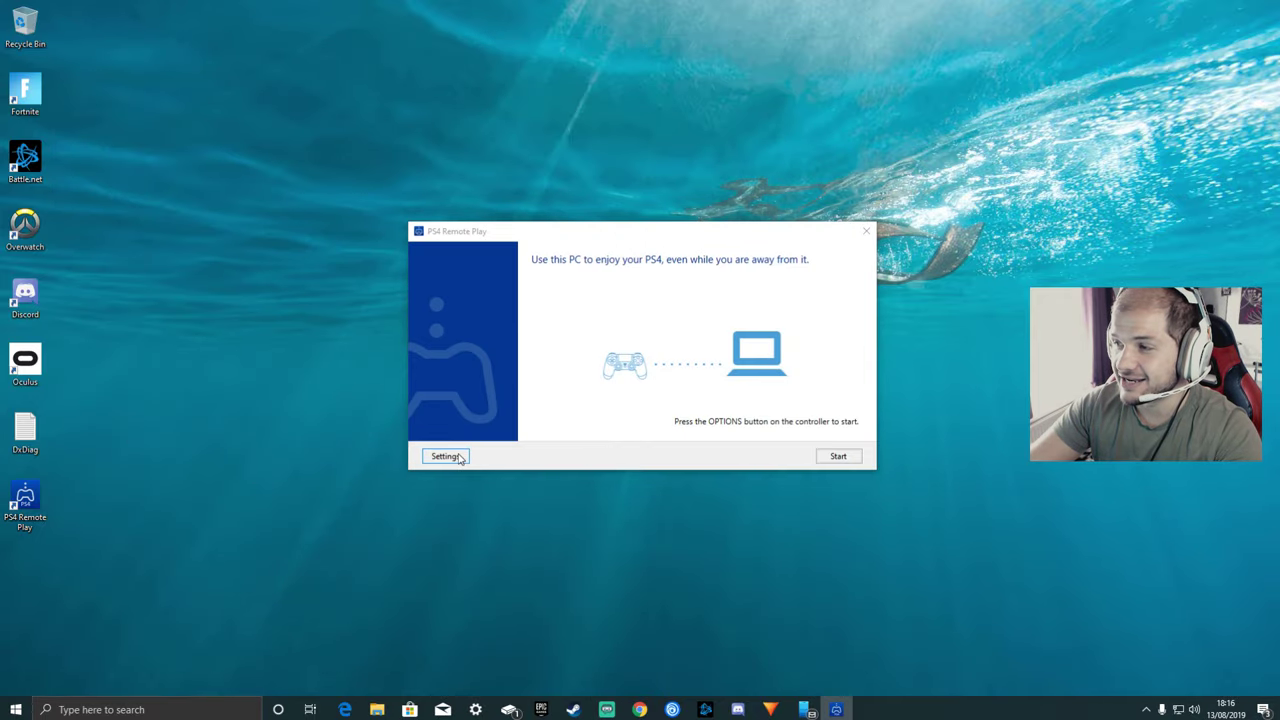
{"action": "left_click", "coordinate": [446, 455]}
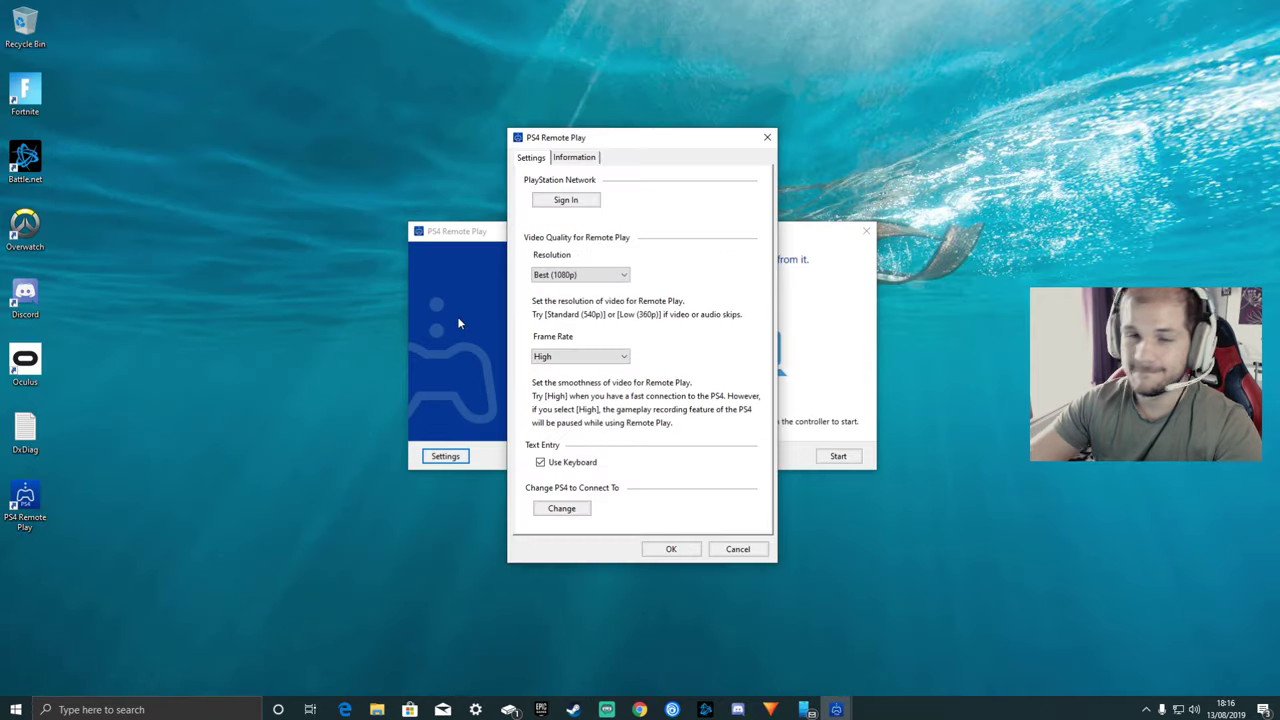
{"action": "left_click", "coordinate": [626, 274]}
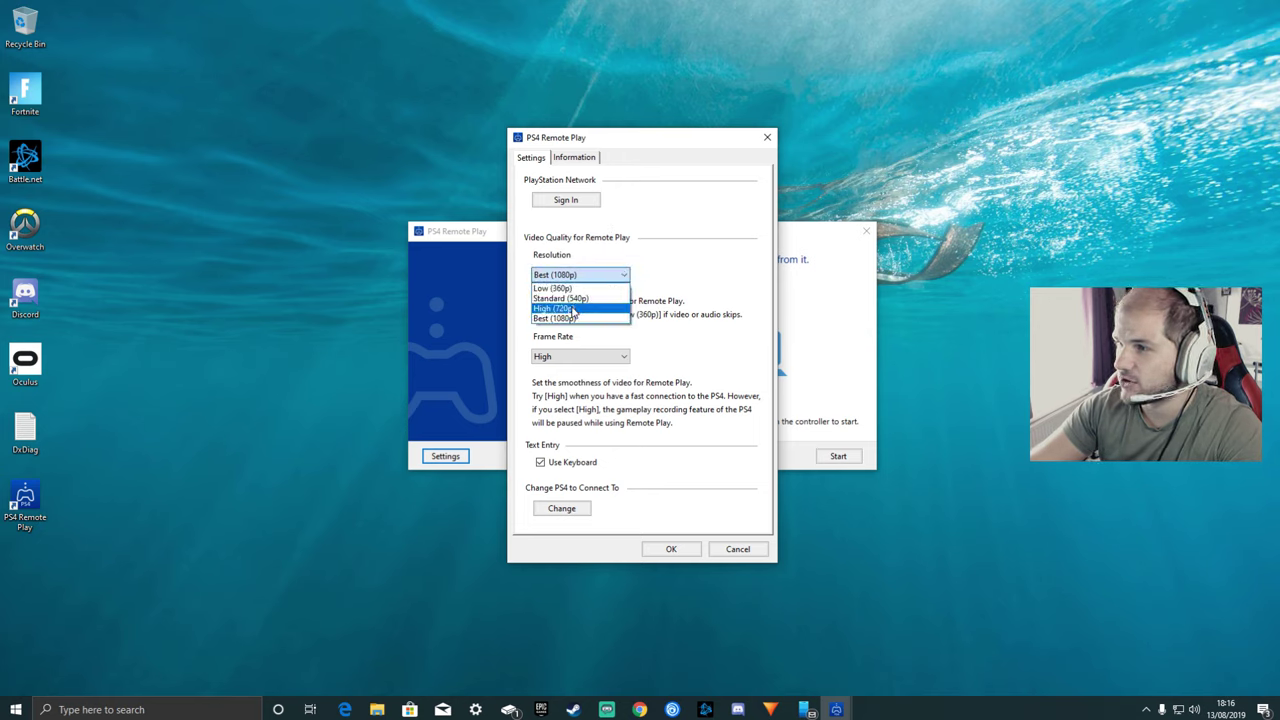
{"action": "left_click", "coordinate": [640, 143]}
{"action": "left_click_drag", "start_coordinate": [676, 135], "coordinate": [1039, 97]}
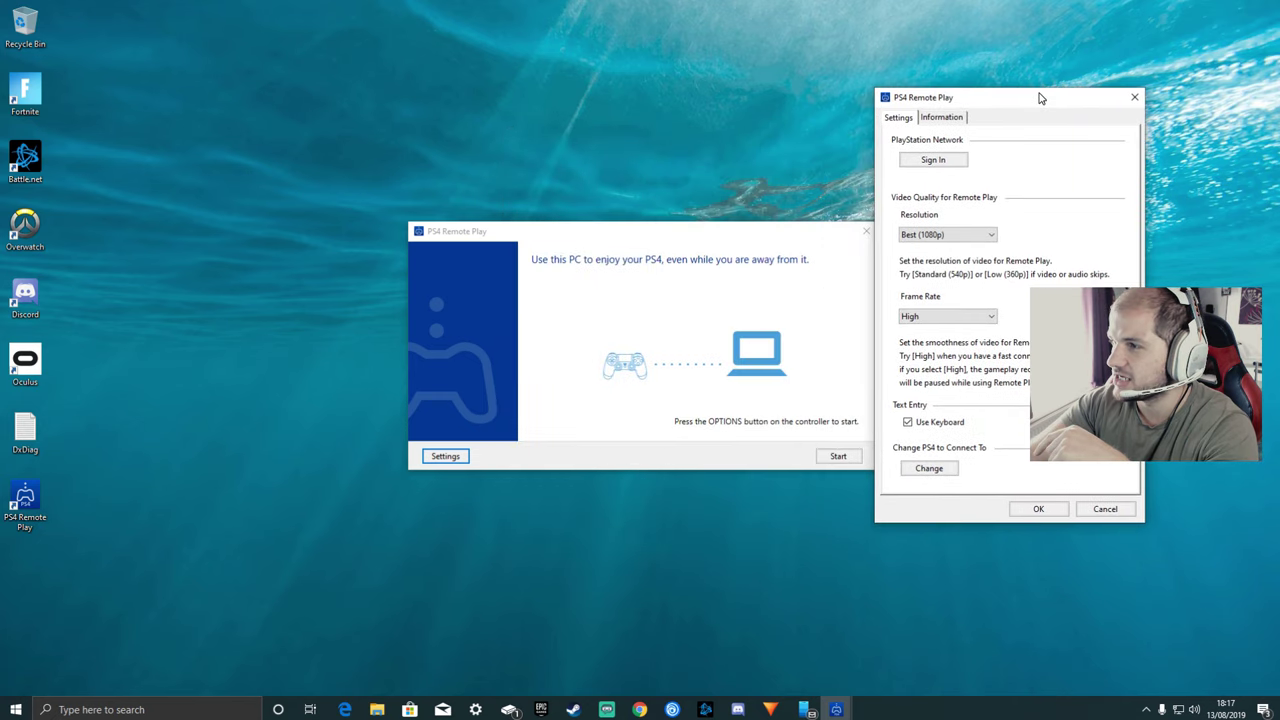
- Review the resolution options for Remote Play video and choose Best (1080p)
{"action": "left_click", "coordinate": [952, 236]}
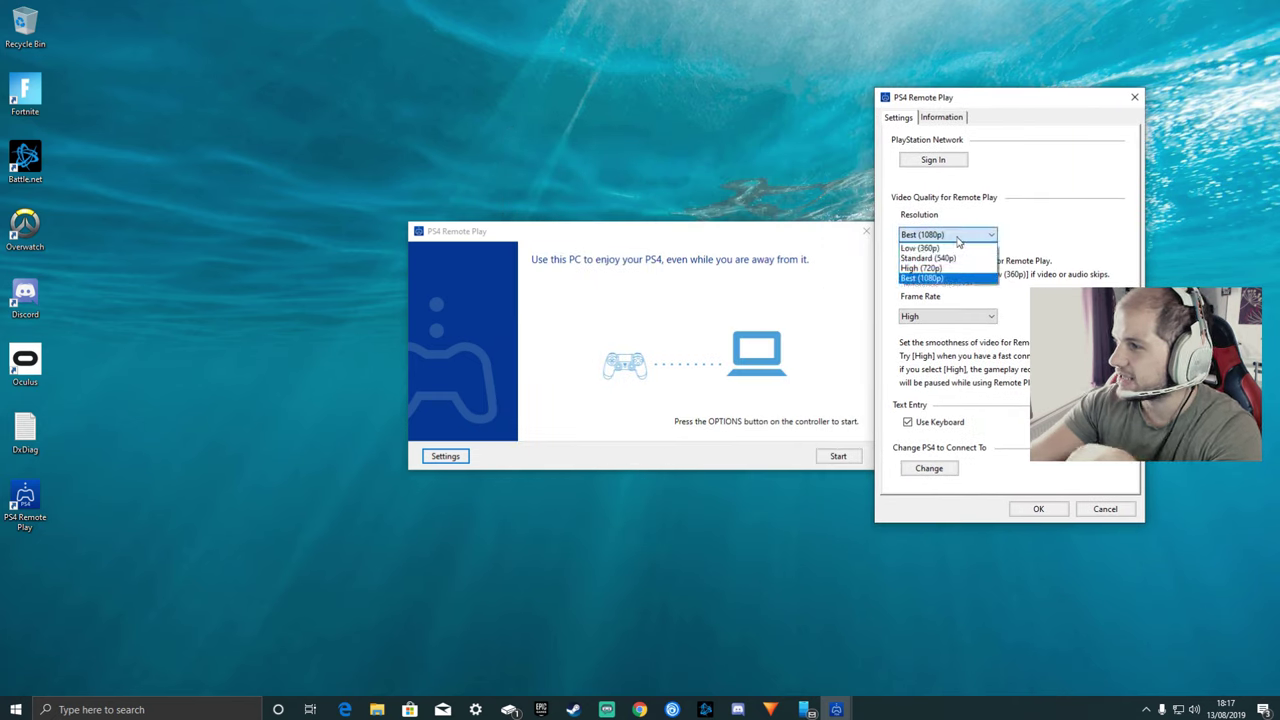
{"action": "left_click", "coordinate": [921, 280]}
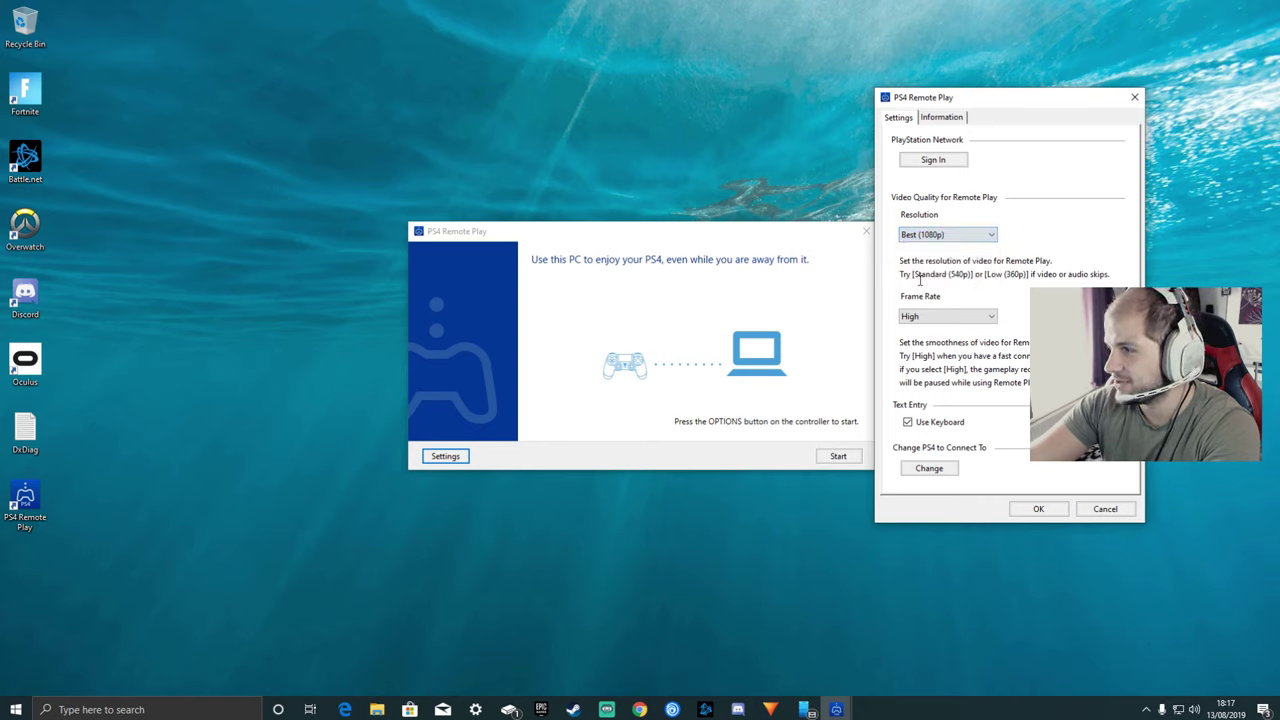
{"action": "left_click", "coordinate": [973, 239]}
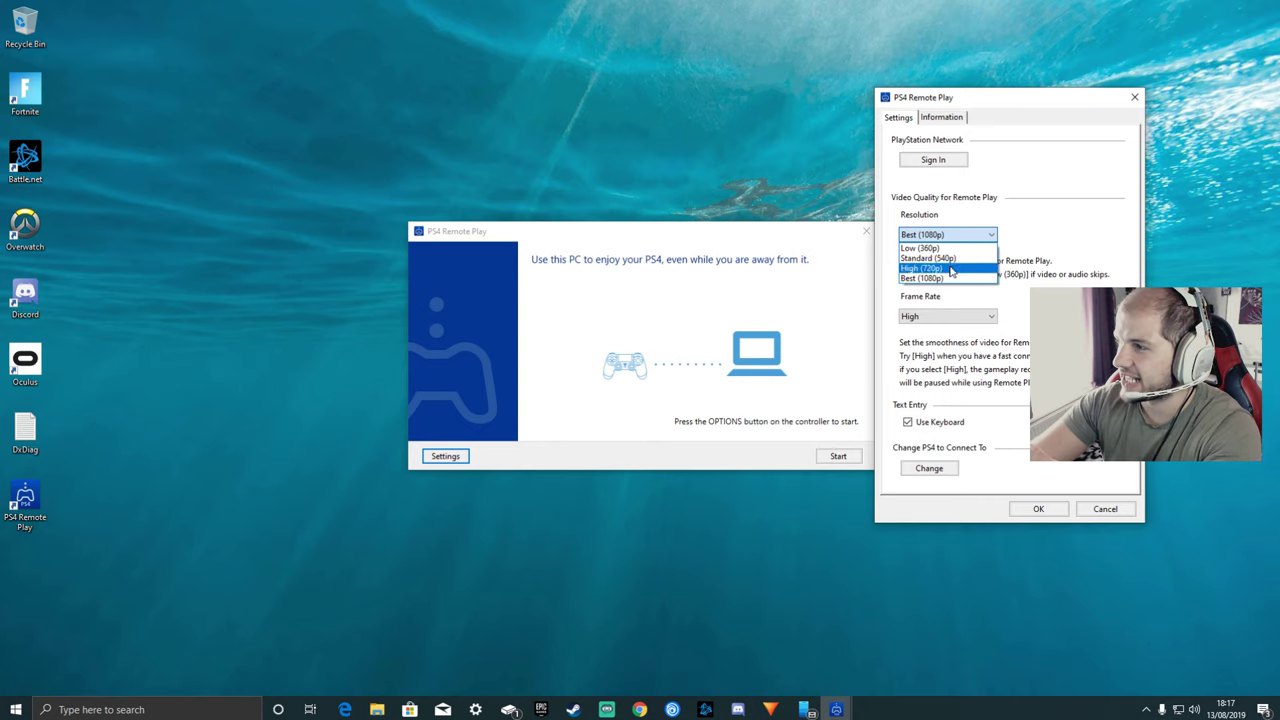
{"action": "left_click", "coordinate": [944, 278]}
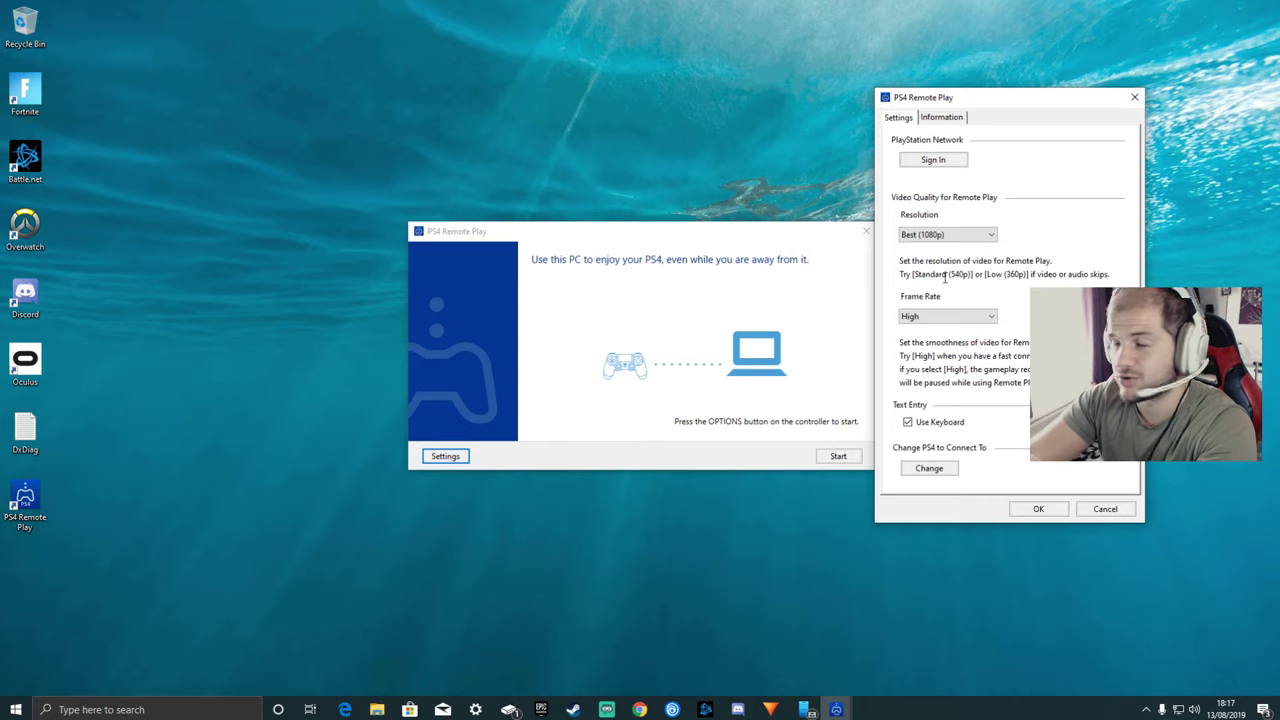
- Set the Remote Play frame rate to High and accept the settings
{"action": "left_click", "coordinate": [946, 316]}
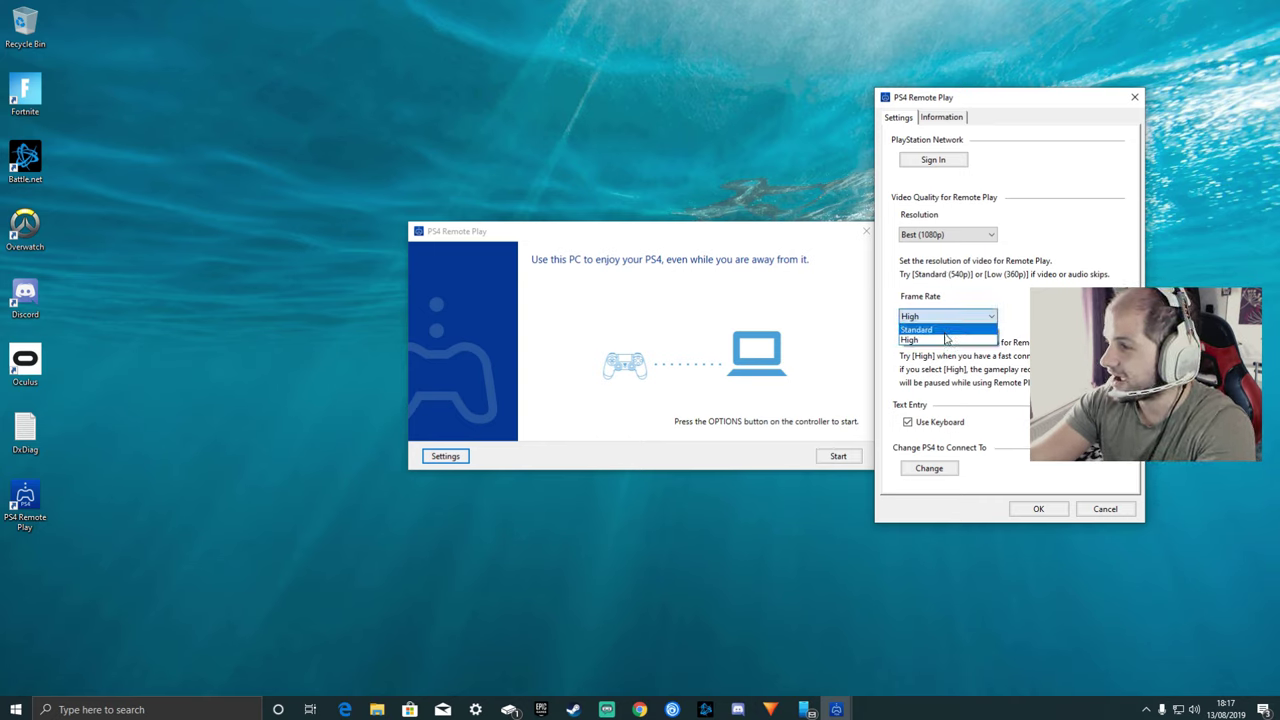
{"action": "left_click", "coordinate": [925, 339]}
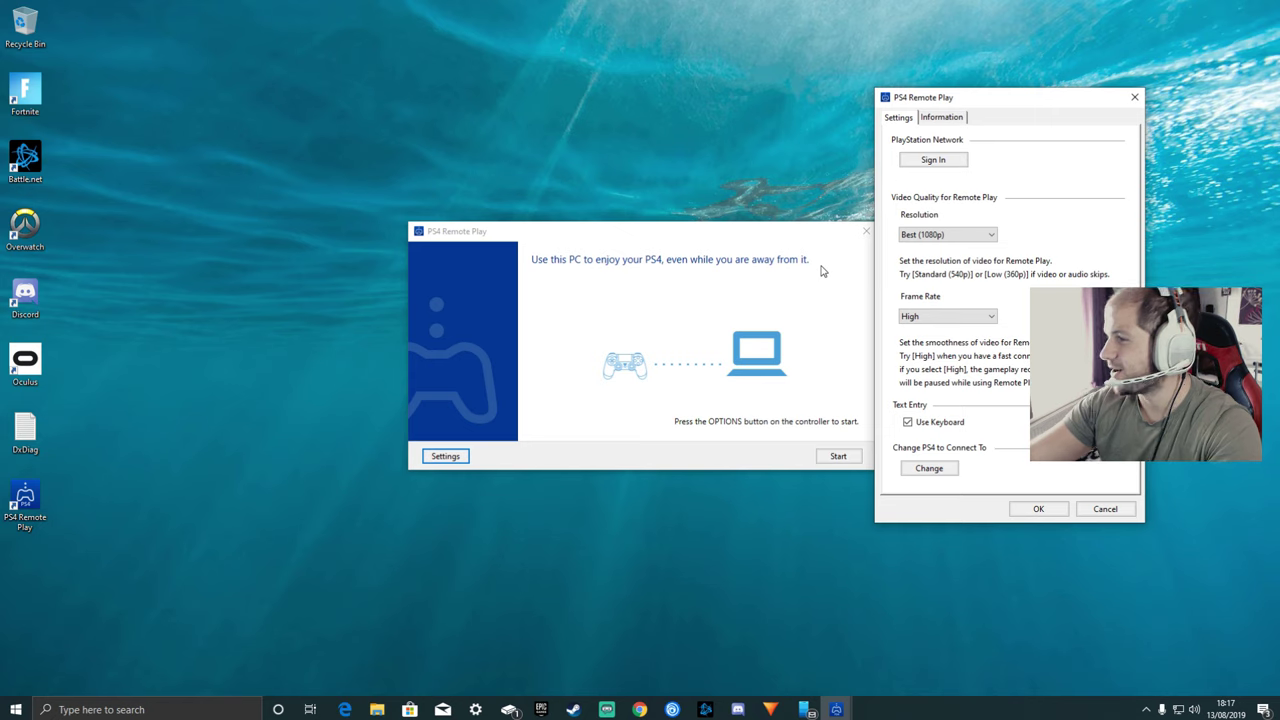
{"action": "left_click", "coordinate": [1037, 509]}
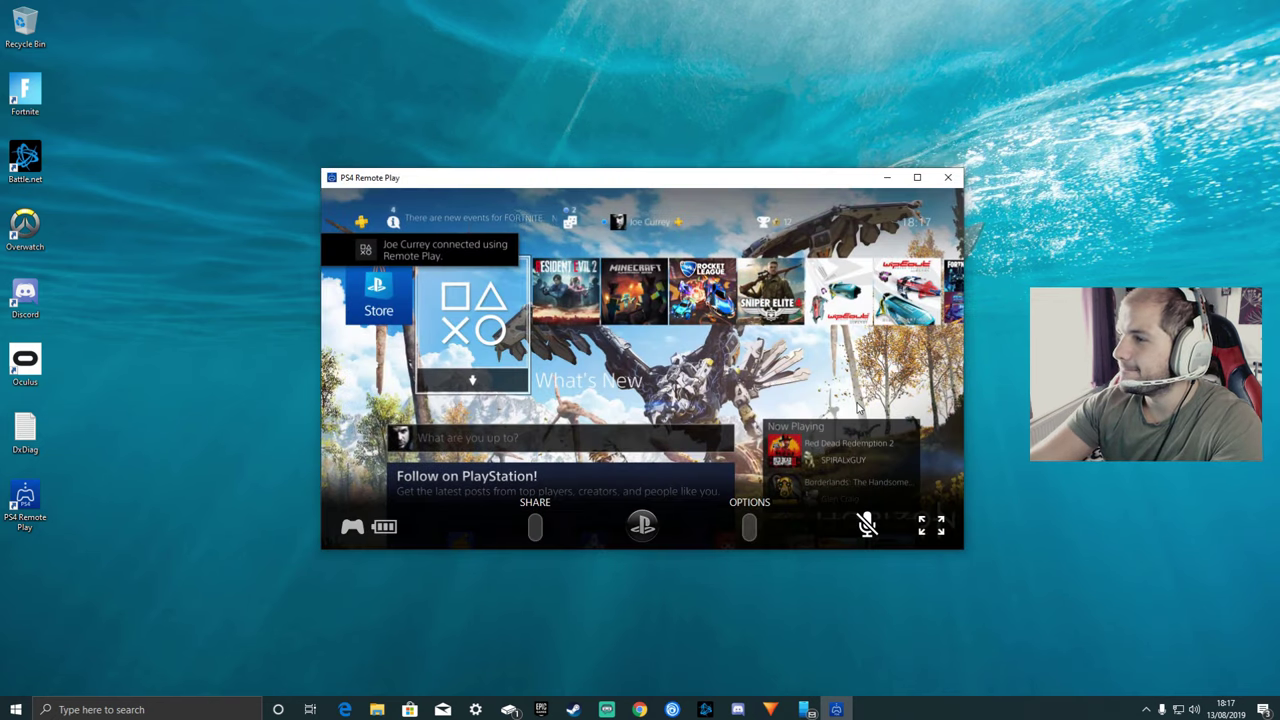
- Fill the screen with the Remote Play session and highlight Resident Evil 2 on the PS4 home screen
{"action": "left_click", "coordinate": [938, 531]}
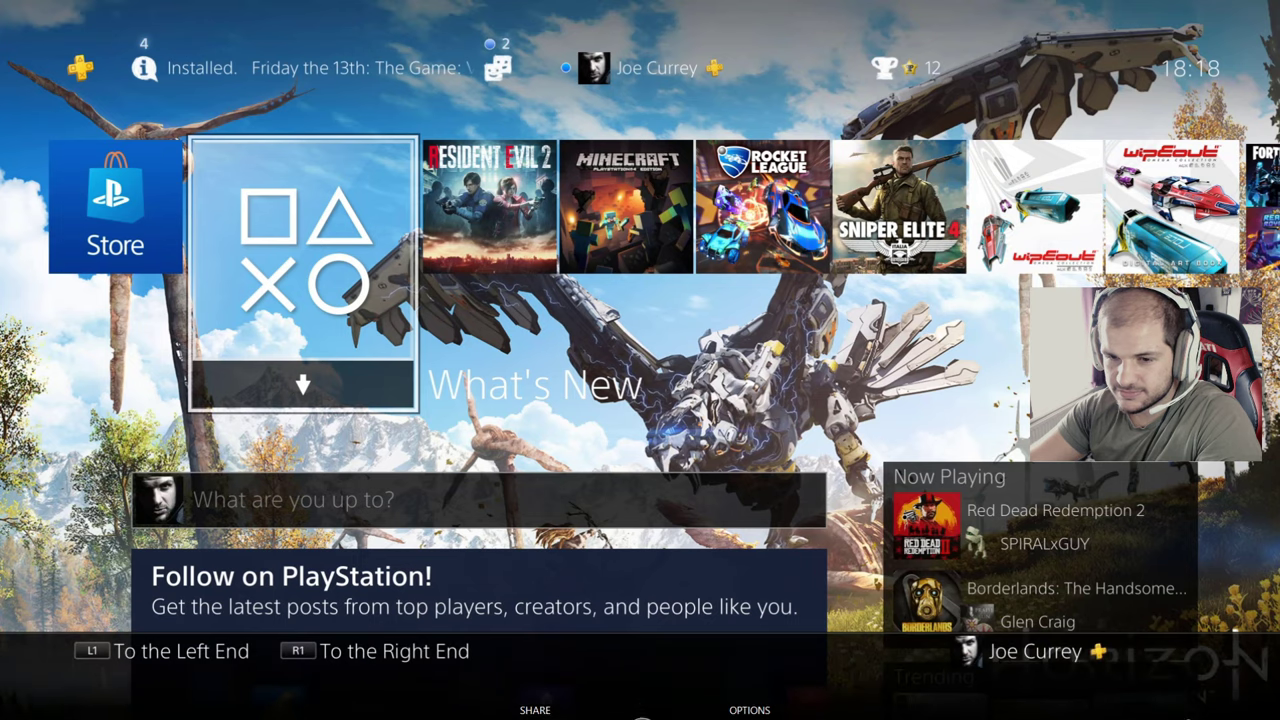
{"action": "key", "text": "Right"}
{"action": "key", "text": "Right"}
{"action": "key", "text": "Left"}
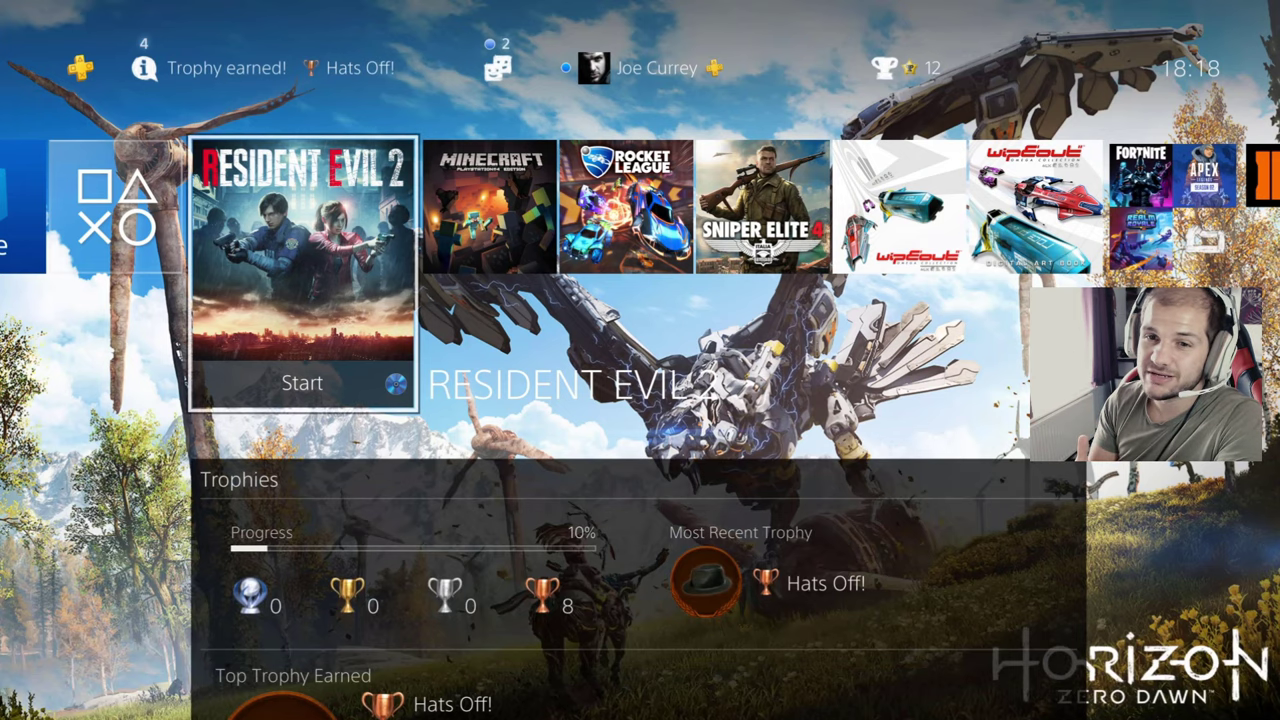
- Browse the PS4 games row as far as the WipEout digital art book and back to Minecraft, viewing its details
{"action": "key", "text": "Right"}
{"action": "key", "text": "Right"}
{"action": "key", "text": "Right"}
{"action": "key", "text": "Right"}
{"action": "key", "text": "Right"}
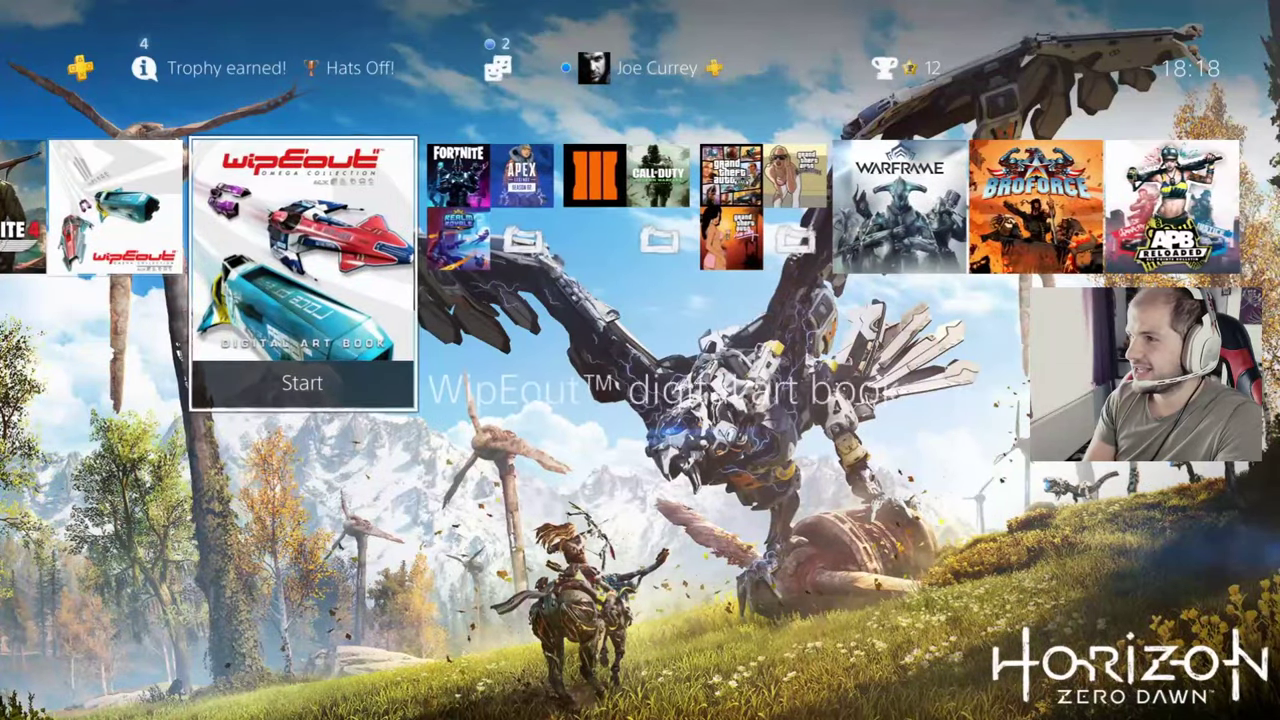
{"action": "key", "text": "Left"}
{"action": "key", "text": "Left"}
{"action": "key", "text": "Left"}
{"action": "key", "text": "Left"}
{"action": "key", "text": "Left"}
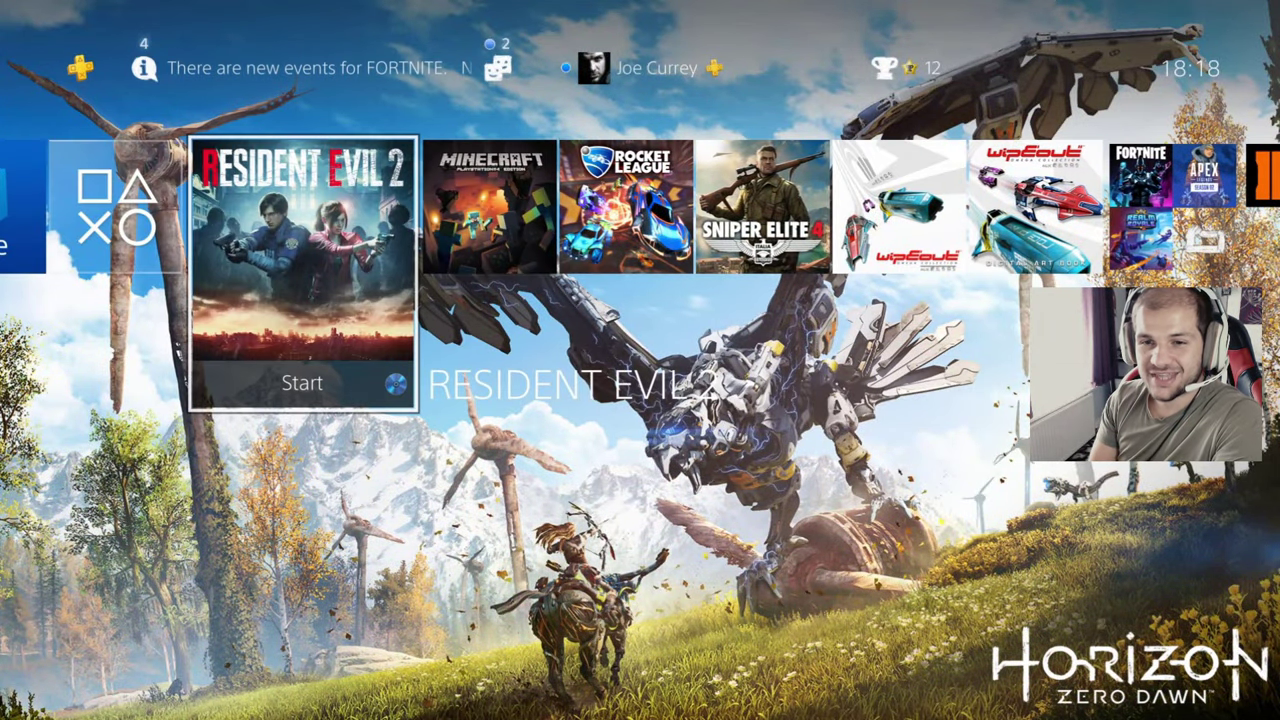
{"action": "key", "text": "Right"}
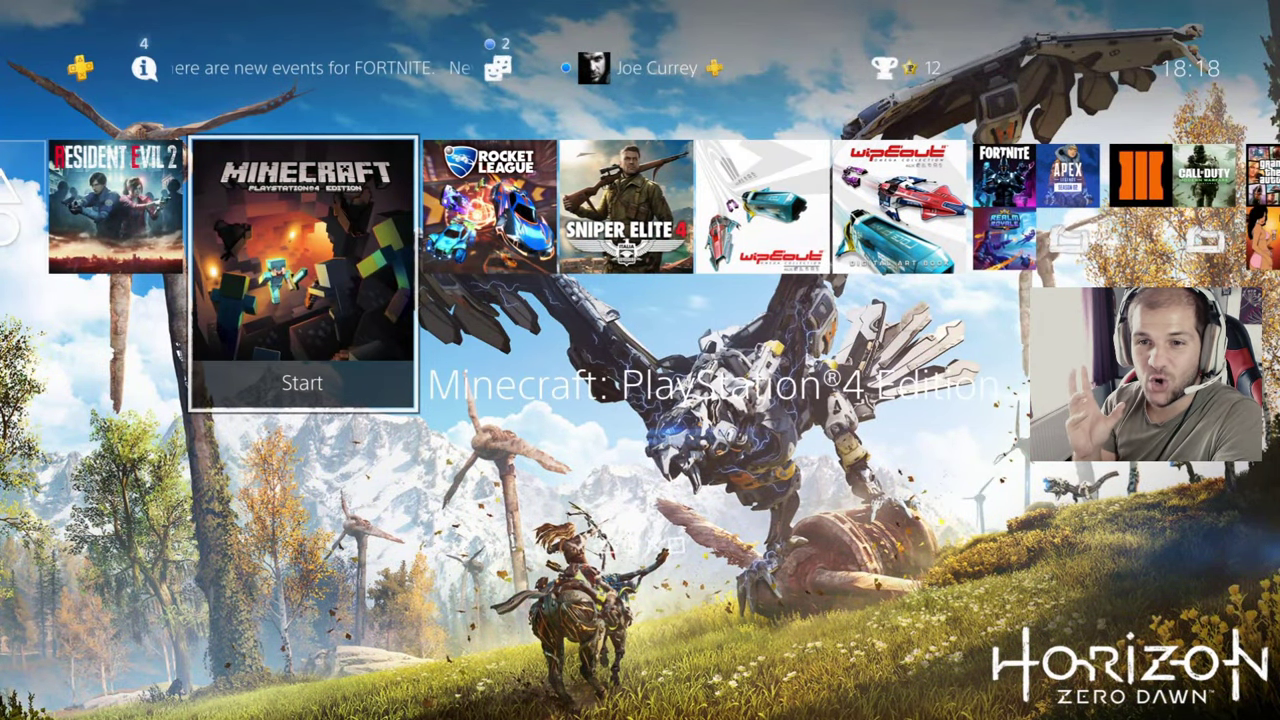
{"action": "key", "text": "Down"}
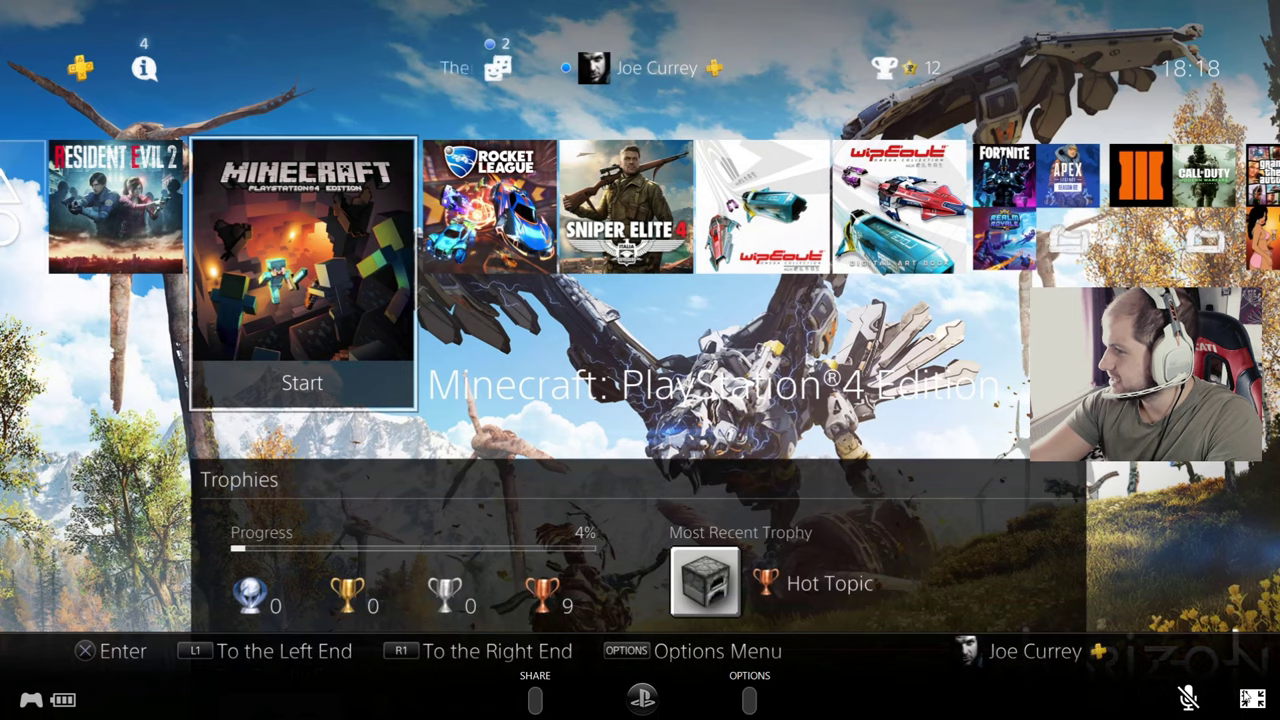
- Take the Remote Play session out of full screen, minimise it, and switch to Streamlabs OBS
{"action": "left_click", "coordinate": [1252, 716]}
{"action": "left_click", "coordinate": [884, 178]}
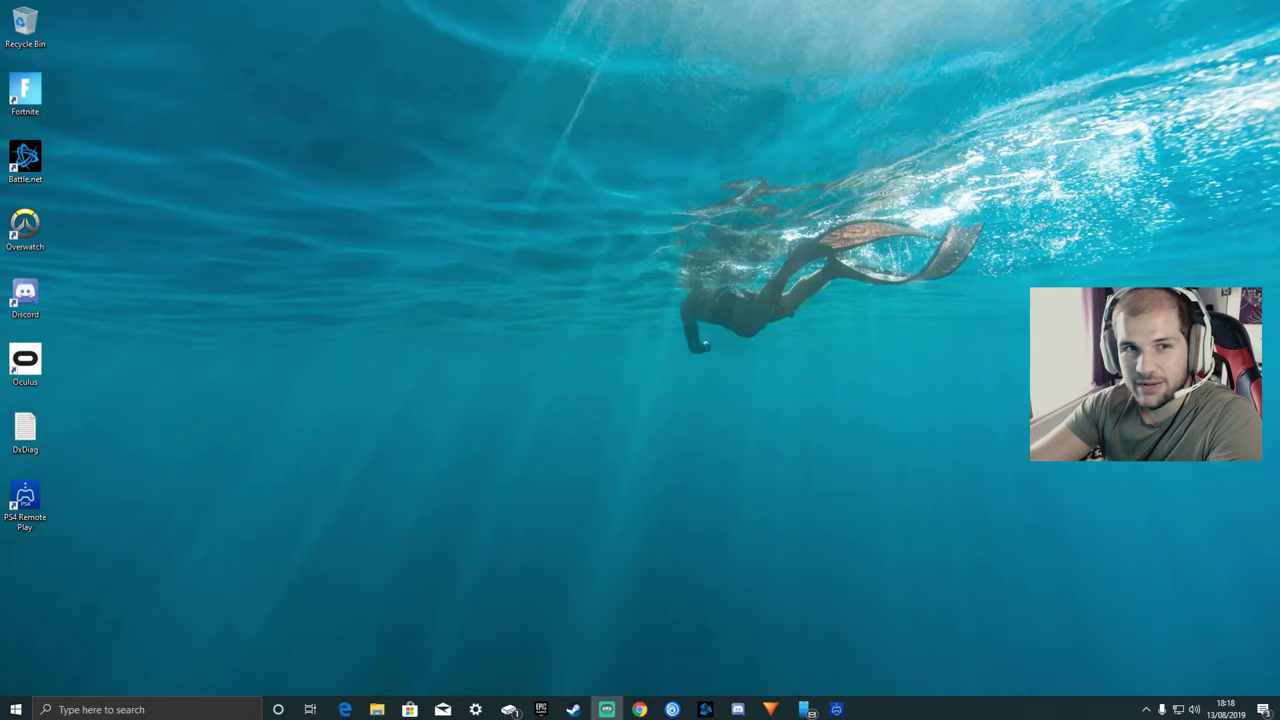
{"action": "key", "text": "alt+Tab"}
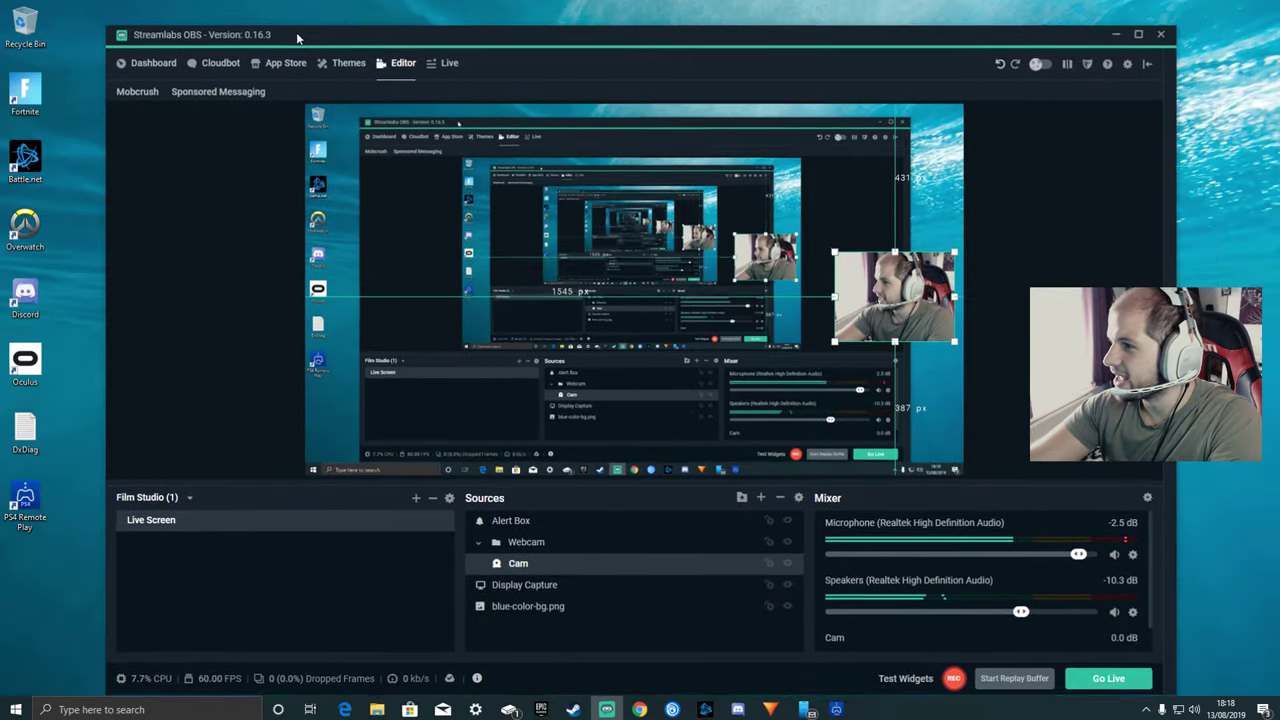
{"action": "left_click_drag", "start_coordinate": [297, 37], "coordinate": [299, 22]}
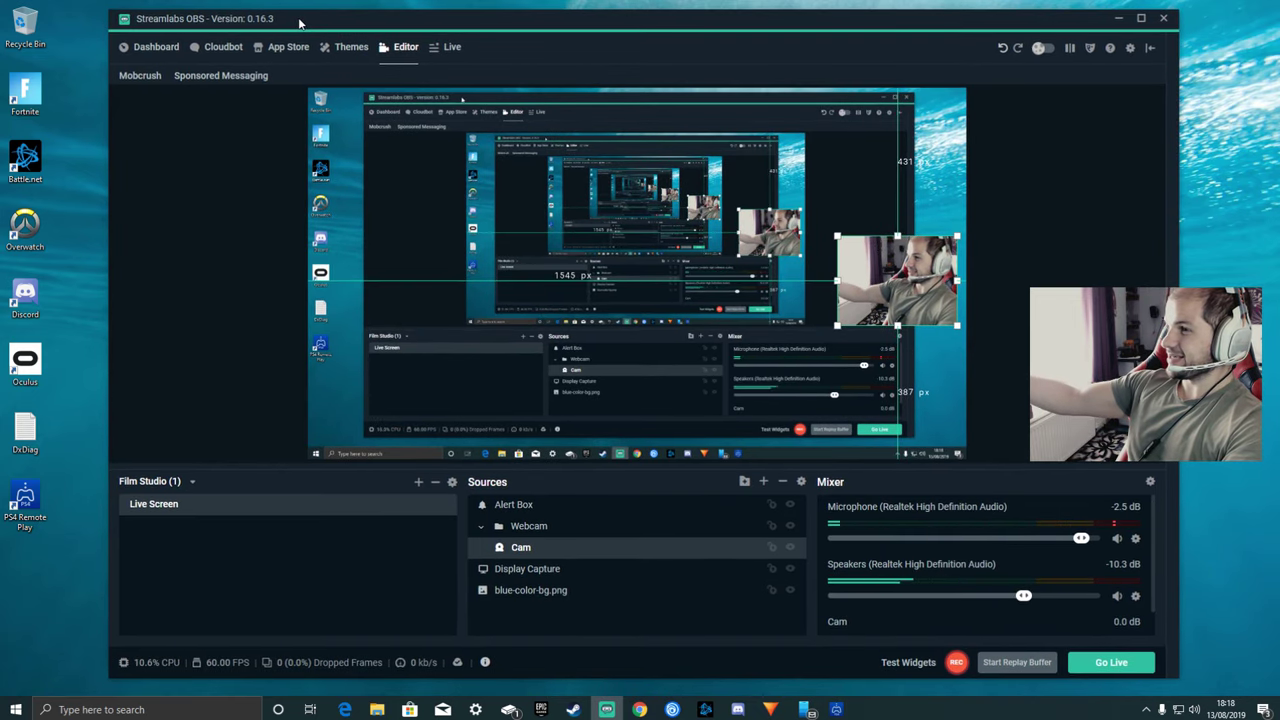
- Restore the Remote Play session in front of Streamlabs OBS, reposition it, and minimise both windows
{"action": "left_click", "coordinate": [836, 709]}
{"action": "left_click_drag", "start_coordinate": [619, 184], "coordinate": [563, 145]}
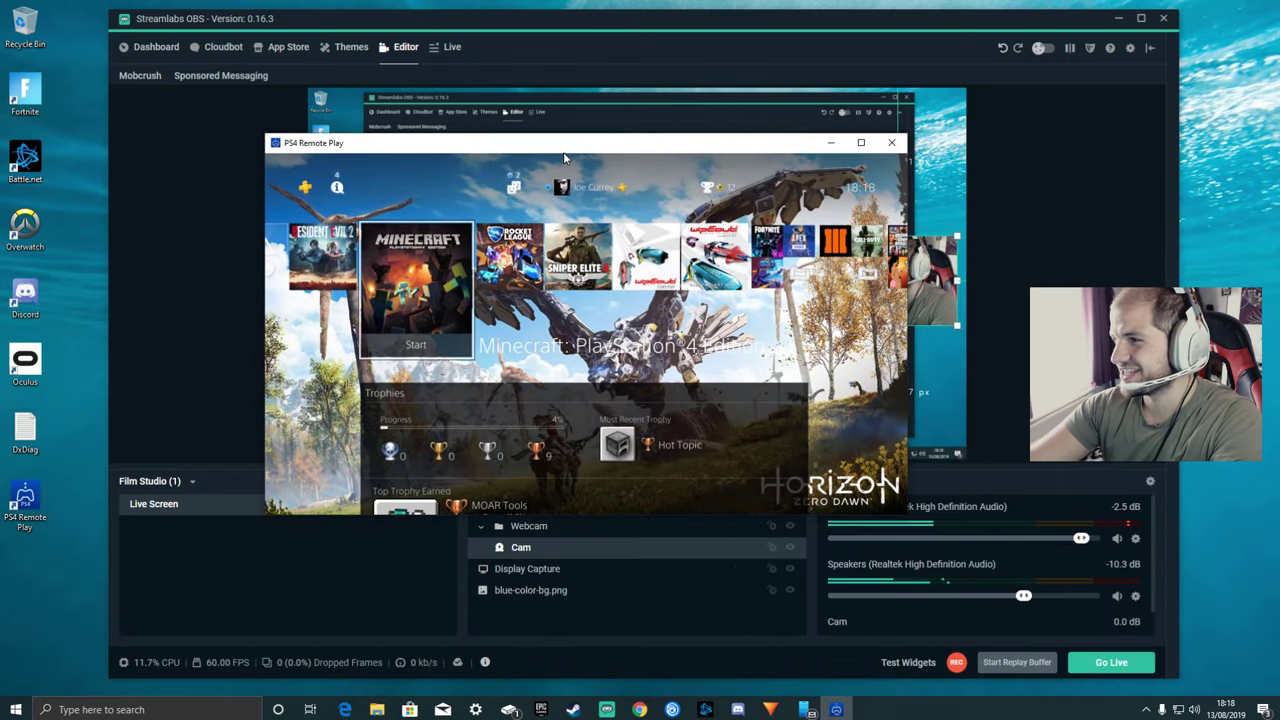
{"action": "left_click", "coordinate": [831, 142]}
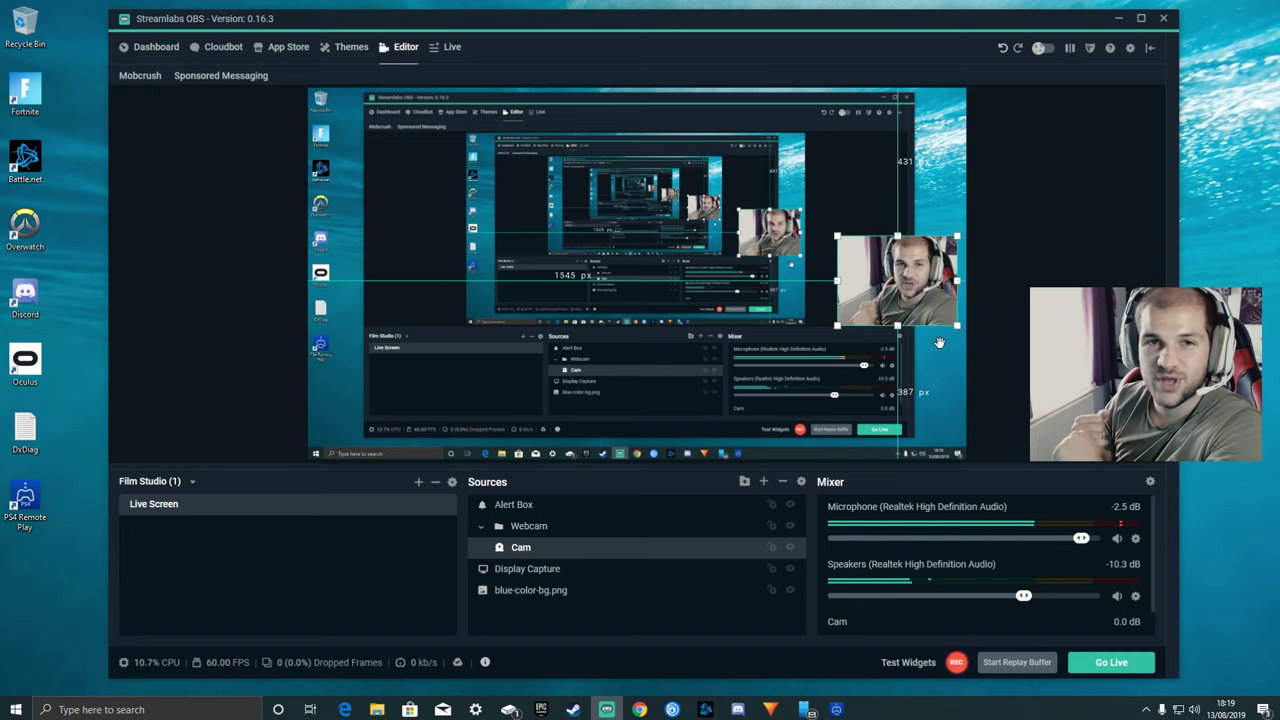
{"action": "left_click", "coordinate": [1118, 18]}
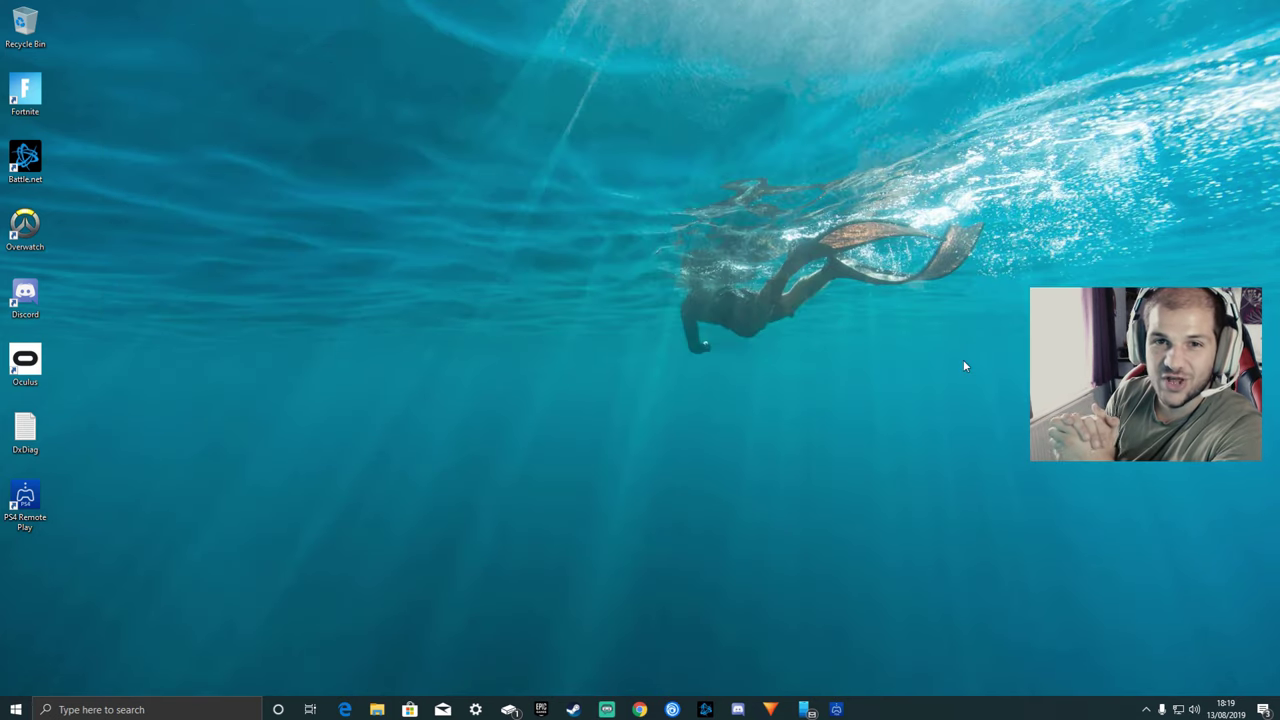